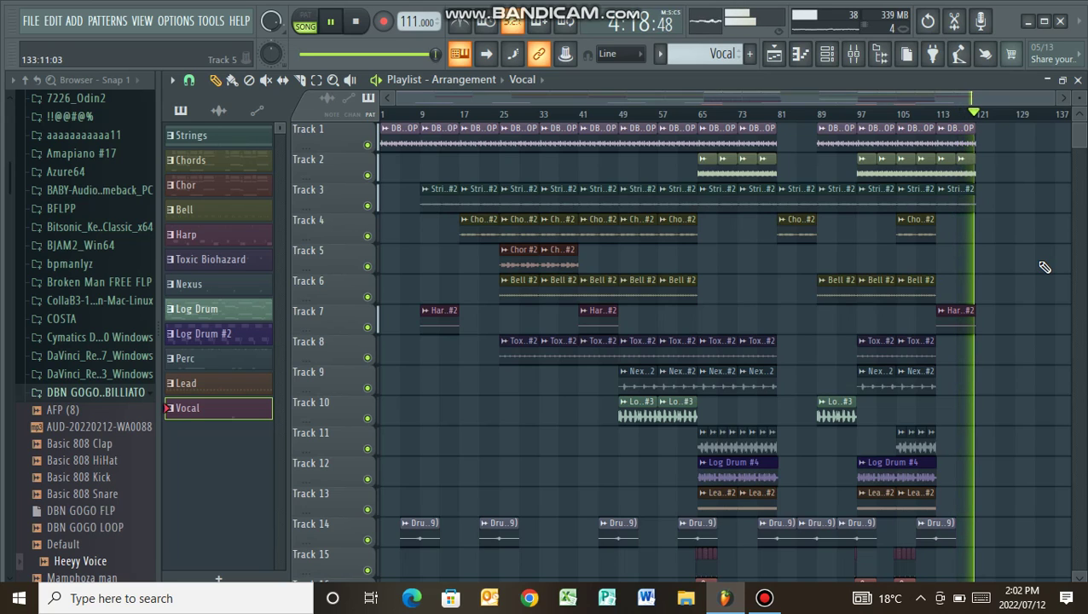
Stop the song and clear the channel solo in the channel rack so that all channels are active.
{"action": "key", "text": "space"}
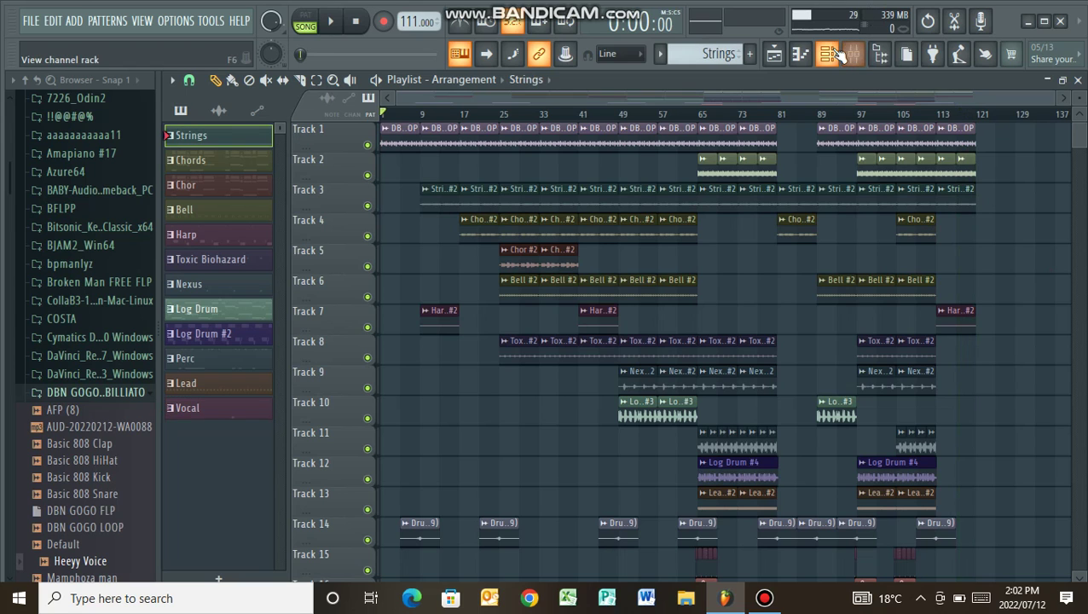
{"action": "key", "text": "F6"}
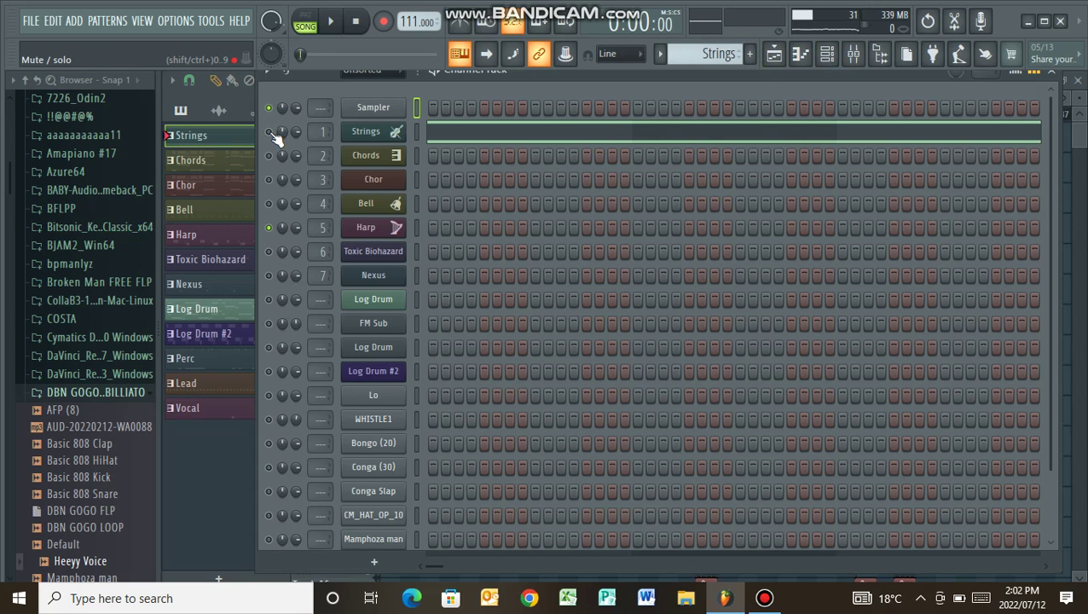
{"action": "right_click", "coordinate": [271, 132]}
{"action": "left_click", "coordinate": [290, 143]}
{"action": "right_click", "coordinate": [268, 133]}
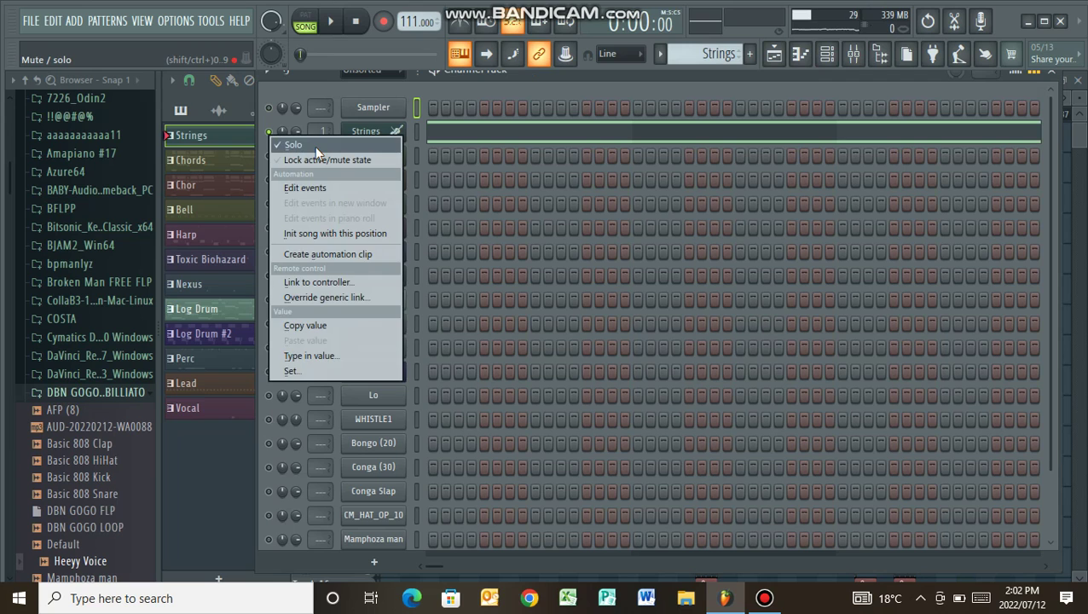
{"action": "left_click", "coordinate": [361, 4]}
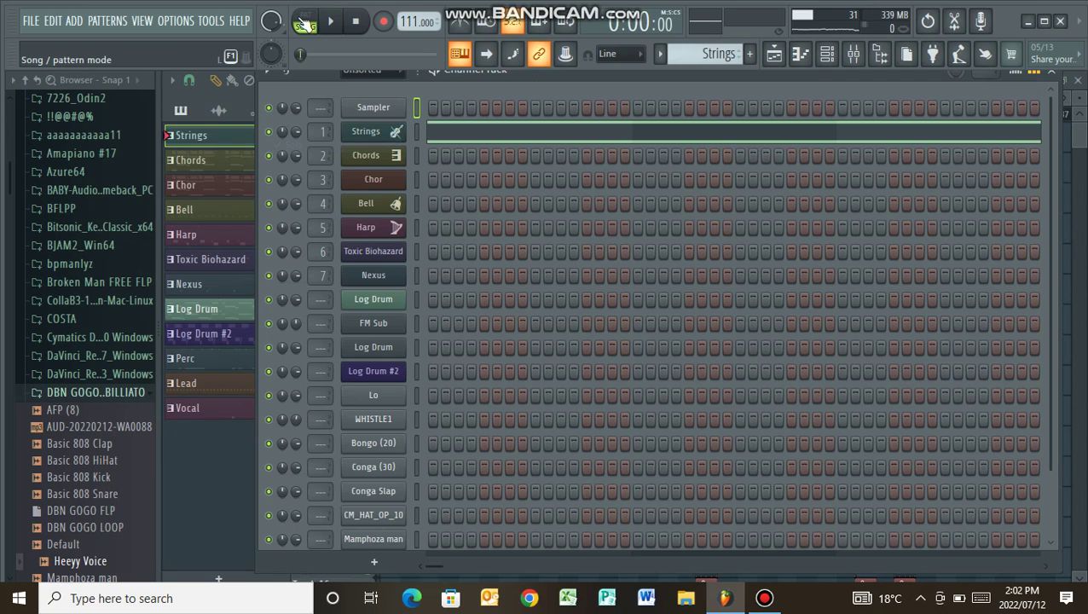
Play the Strings pattern in pattern mode, examining its notes in the piano roll and its Purity instrument preset.
{"action": "left_click", "coordinate": [546, 140]}
{"action": "key", "text": "space"}
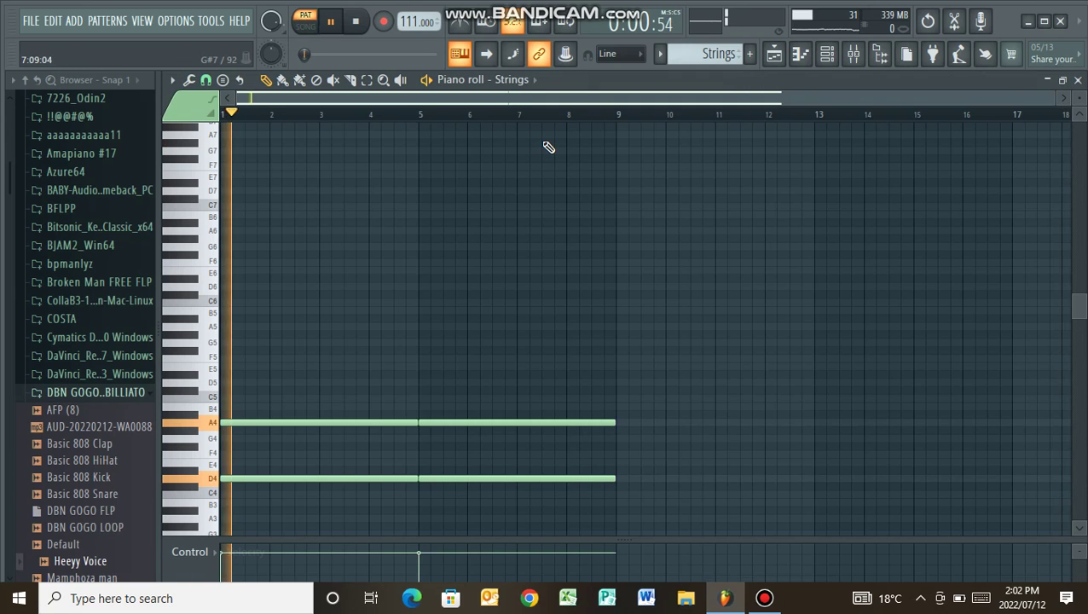
{"action": "scroll", "coordinate": [548, 147], "scroll_direction": "down", "scroll_amount": 5}
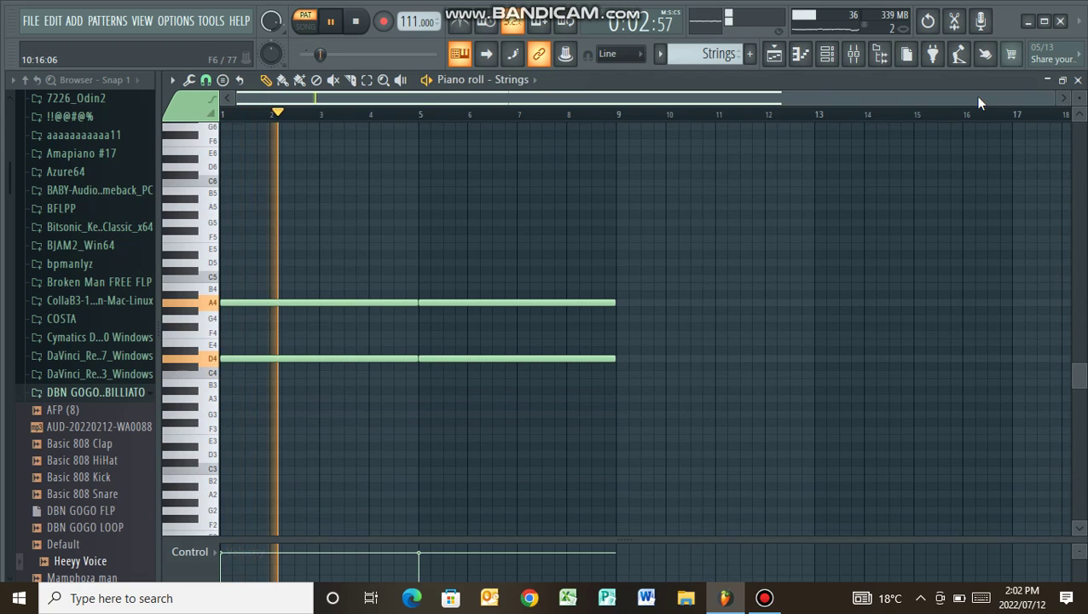
{"action": "left_click_drag", "start_coordinate": [1054, 92], "coordinate": [790, 178]}
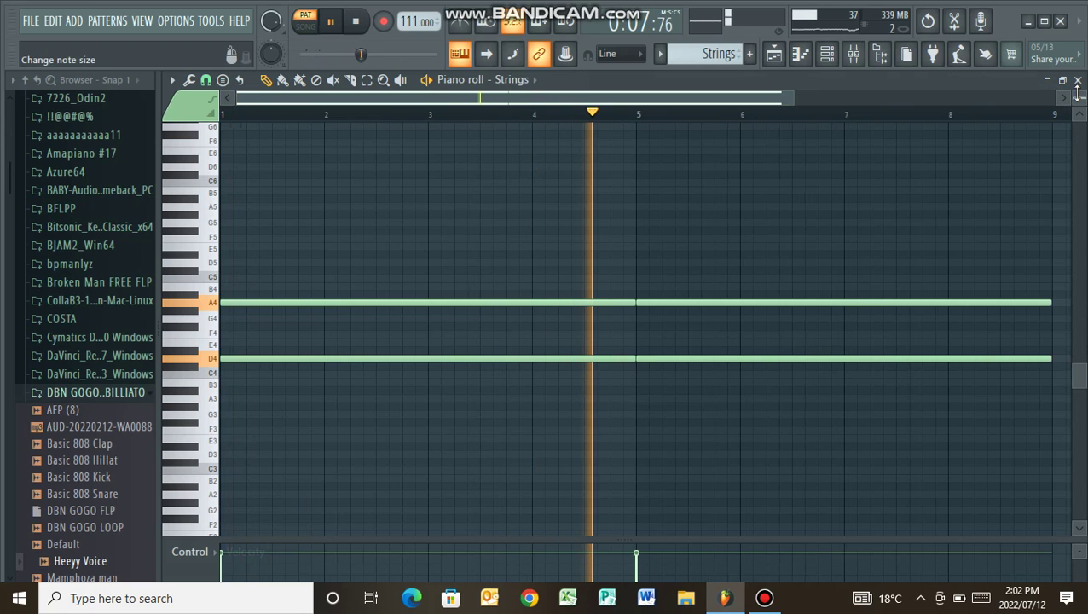
{"action": "scroll", "coordinate": [677, 157], "scroll_direction": "up", "scroll_amount": 2}
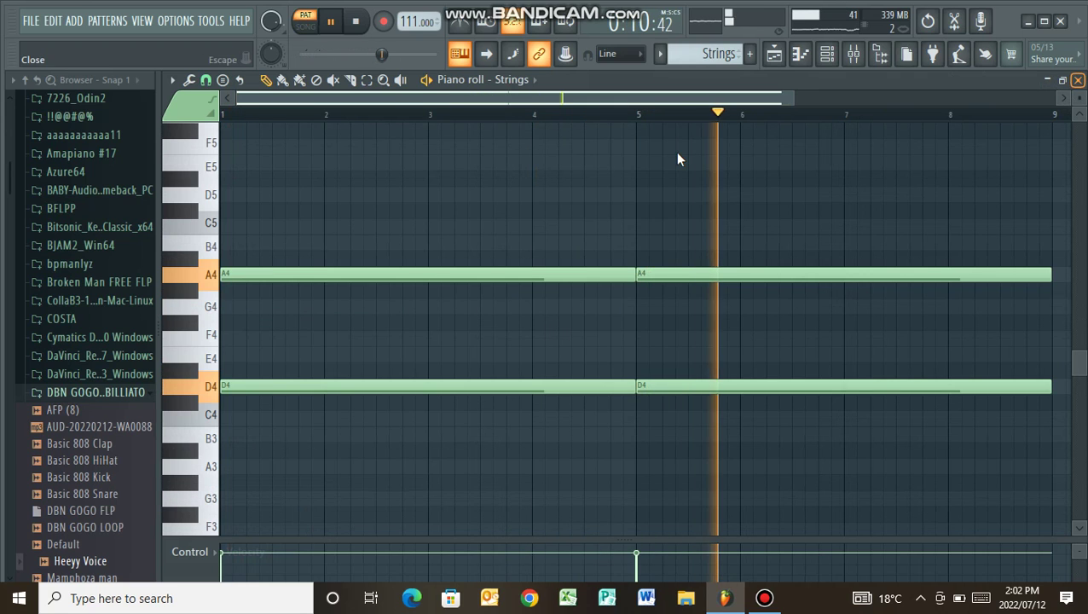
{"action": "key", "text": "Escape"}
{"action": "key", "text": "space"}
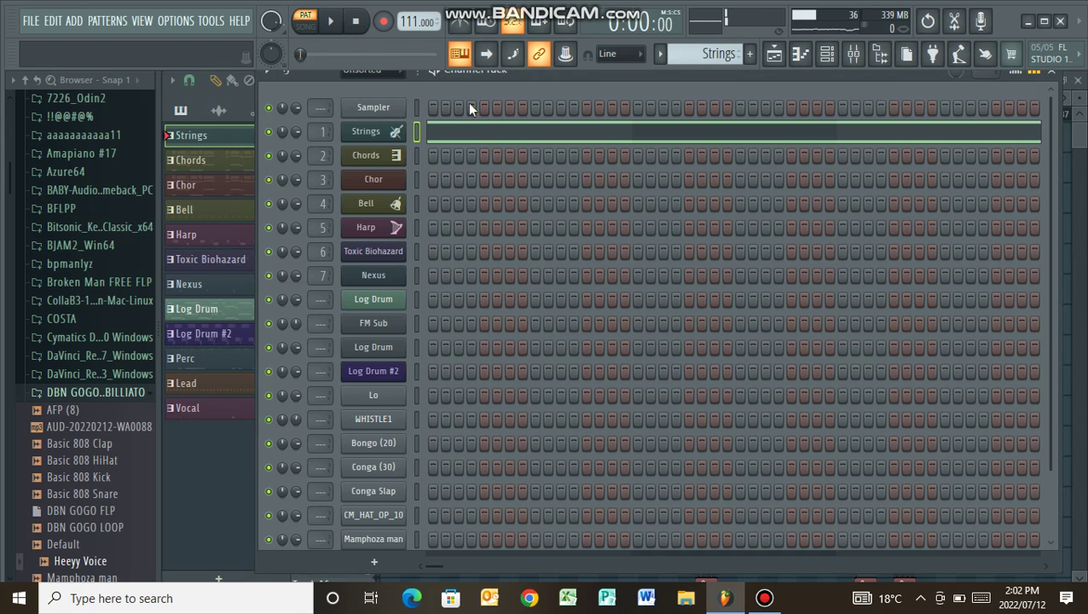
{"action": "left_click", "coordinate": [391, 136]}
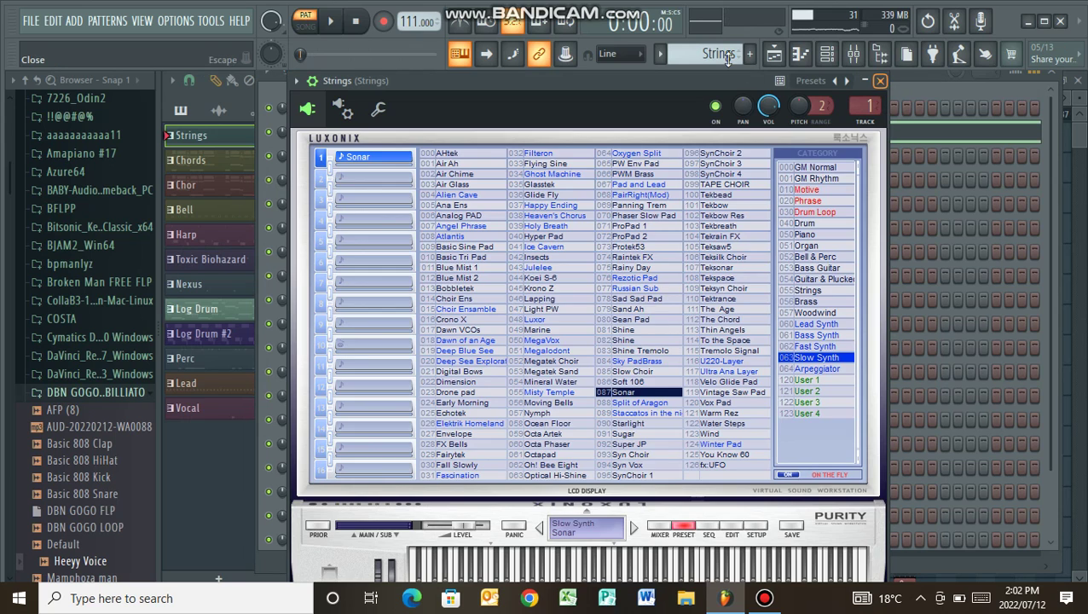
{"action": "left_click", "coordinate": [880, 80]}
Switch to the Chords pattern, play it, and examine its notes and Purity instrument preset.
{"action": "key", "text": "Down"}
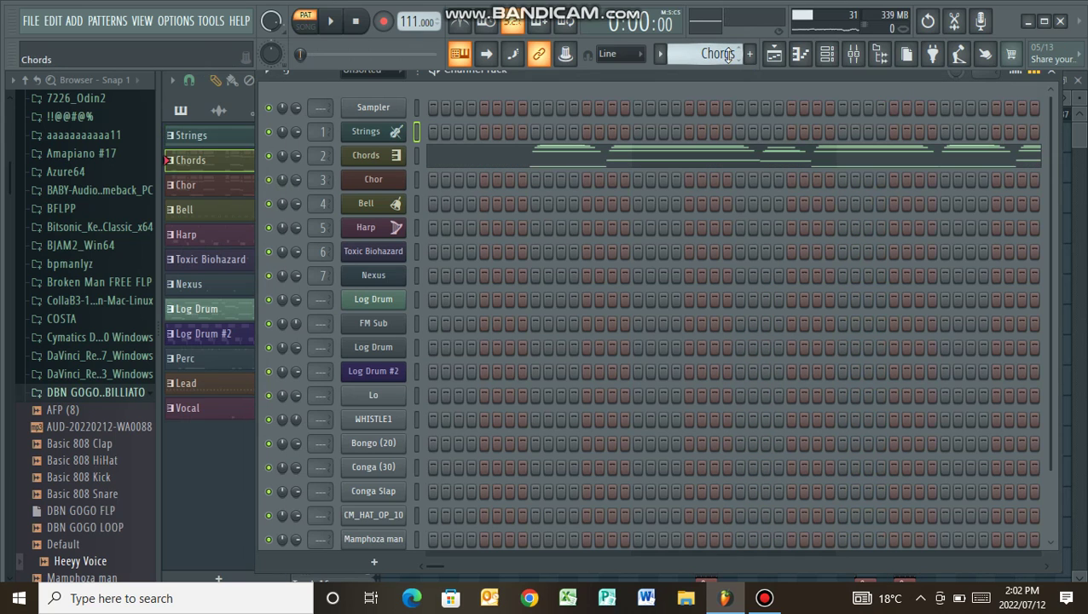
{"action": "key", "text": "space"}
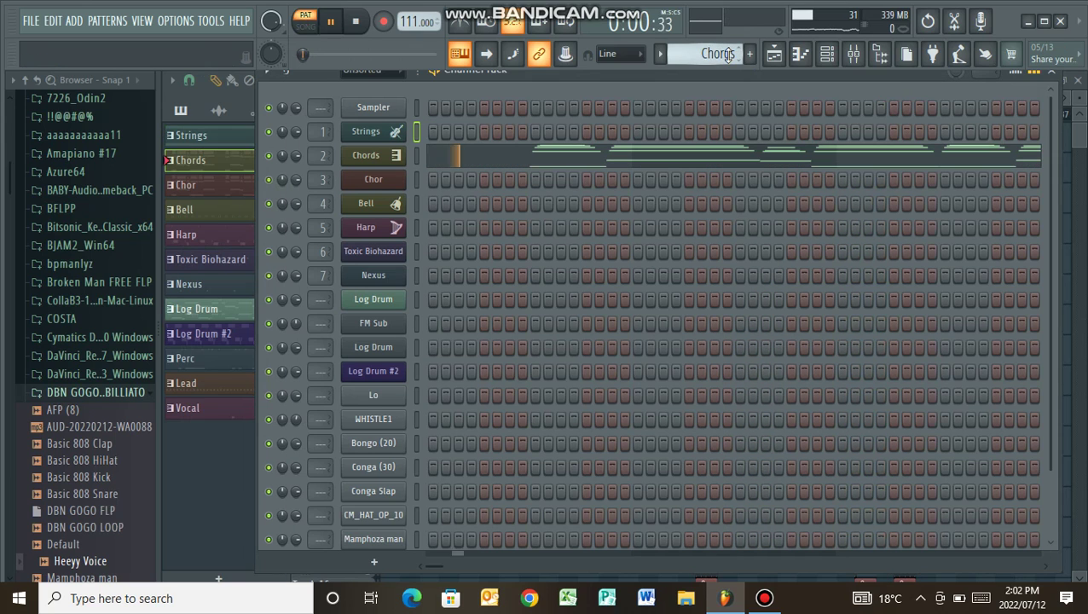
{"action": "left_click", "coordinate": [492, 162]}
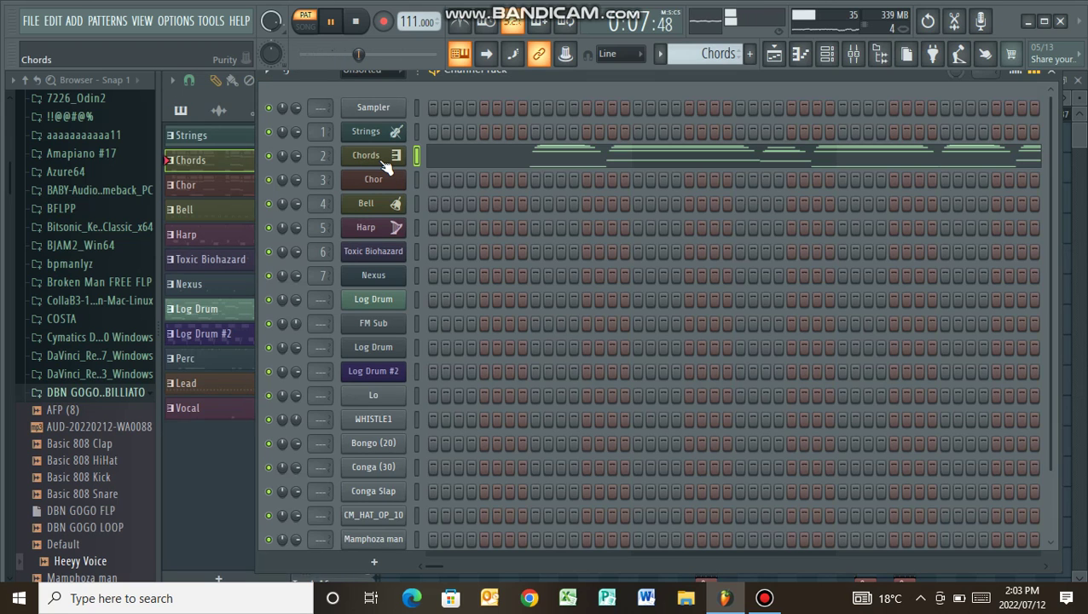
{"action": "left_click", "coordinate": [384, 162]}
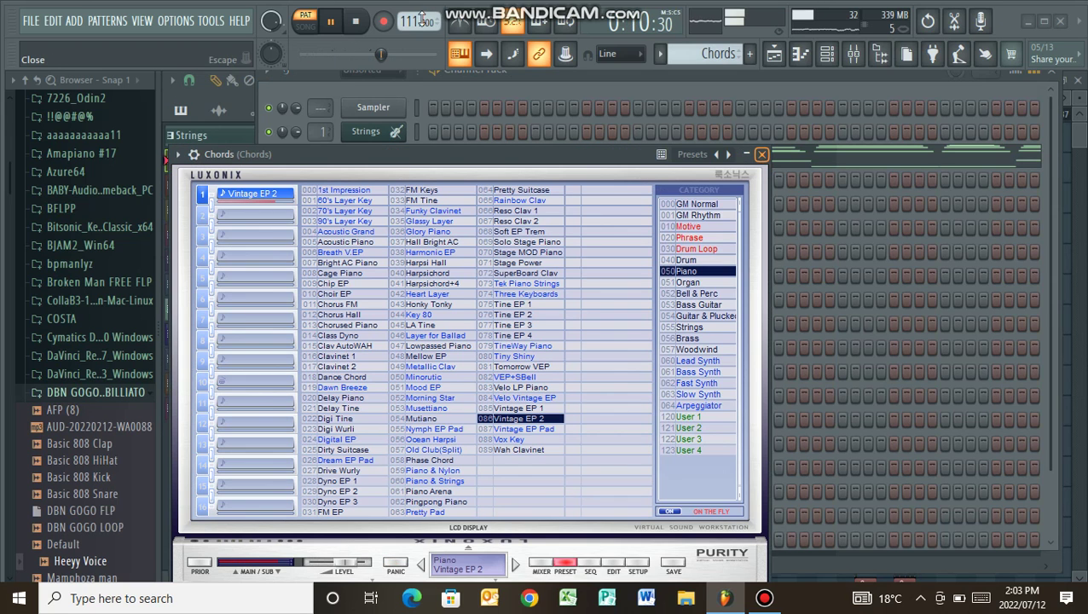
{"action": "key", "text": "Escape"}
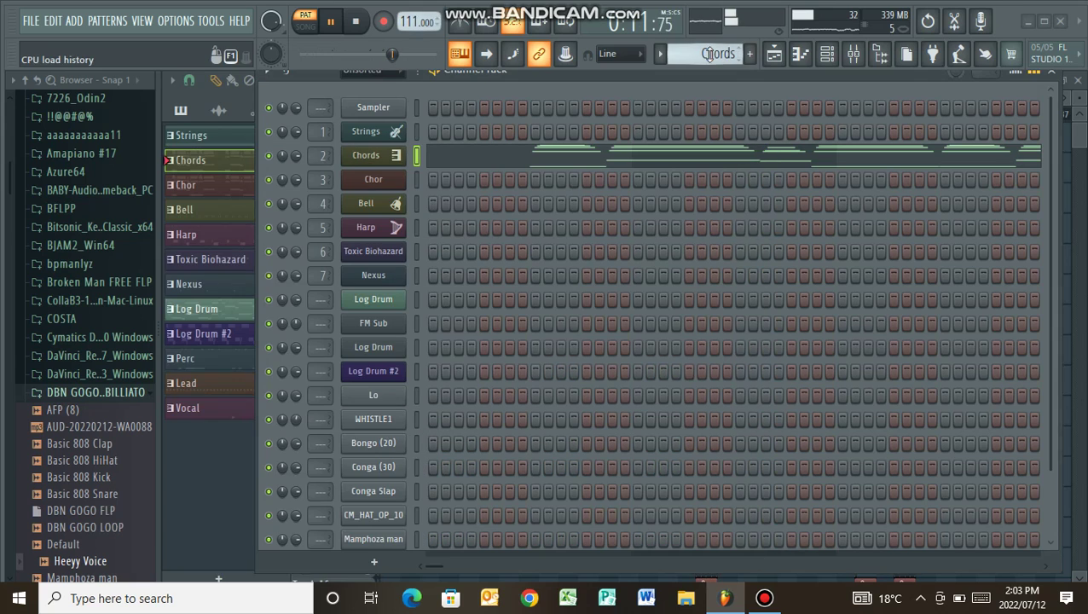
Switch to the Chor pattern and examine its notes in the piano roll and its Morphine synthesizer settings.
{"action": "scroll", "coordinate": [716, 53], "scroll_direction": "down", "scroll_amount": 1}
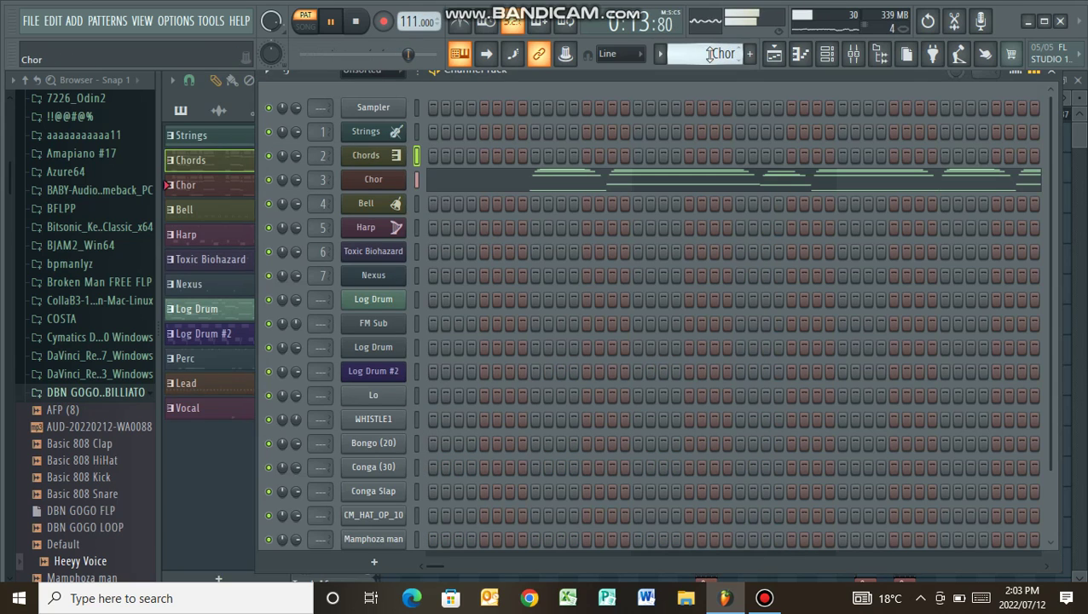
{"action": "left_click", "coordinate": [566, 184]}
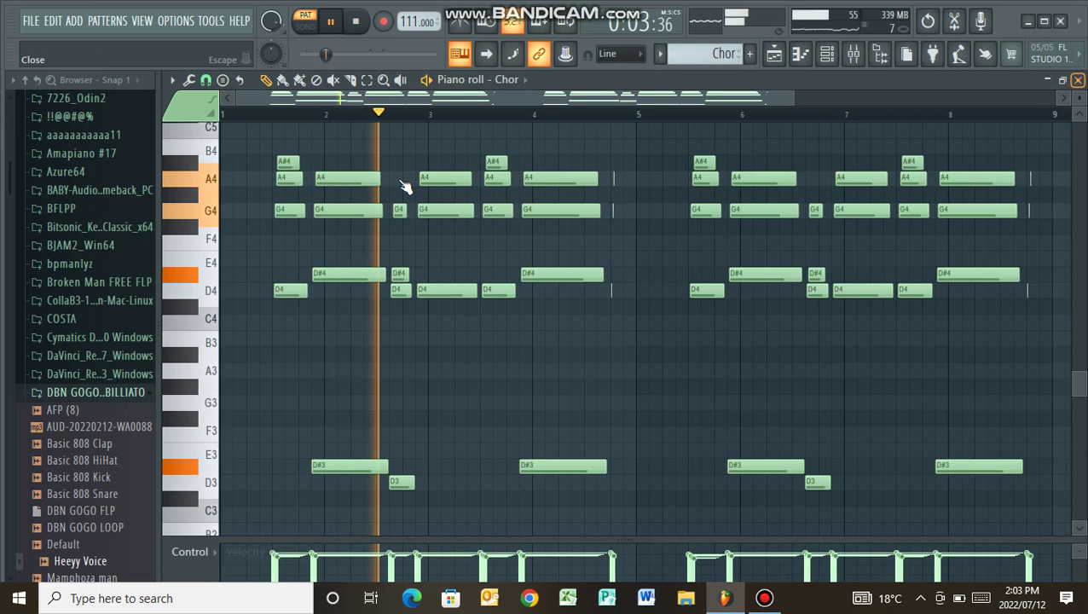
{"action": "key", "text": "Escape"}
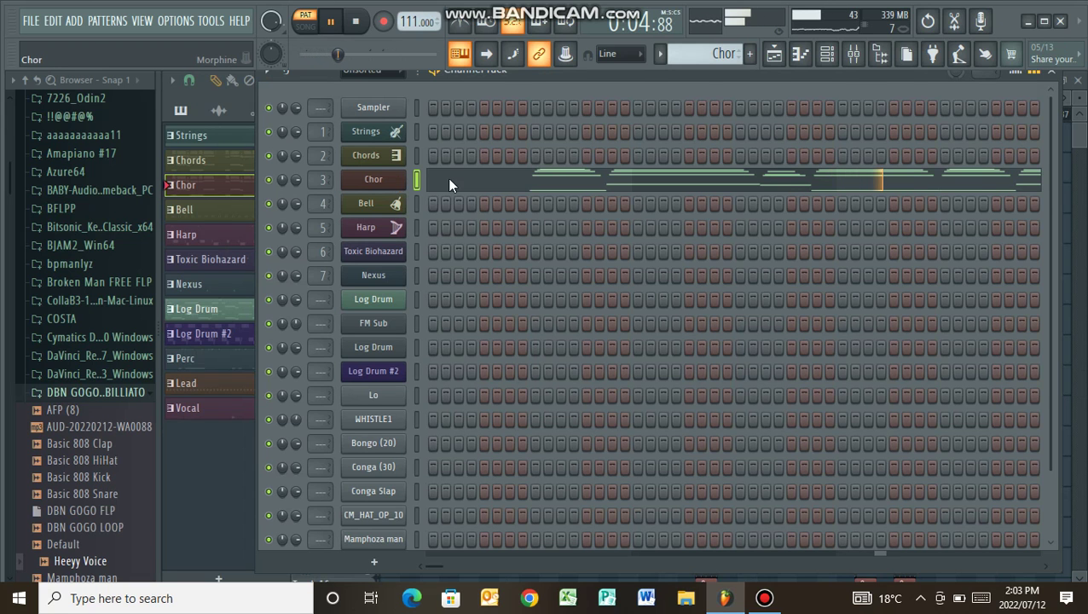
{"action": "left_click", "coordinate": [374, 179]}
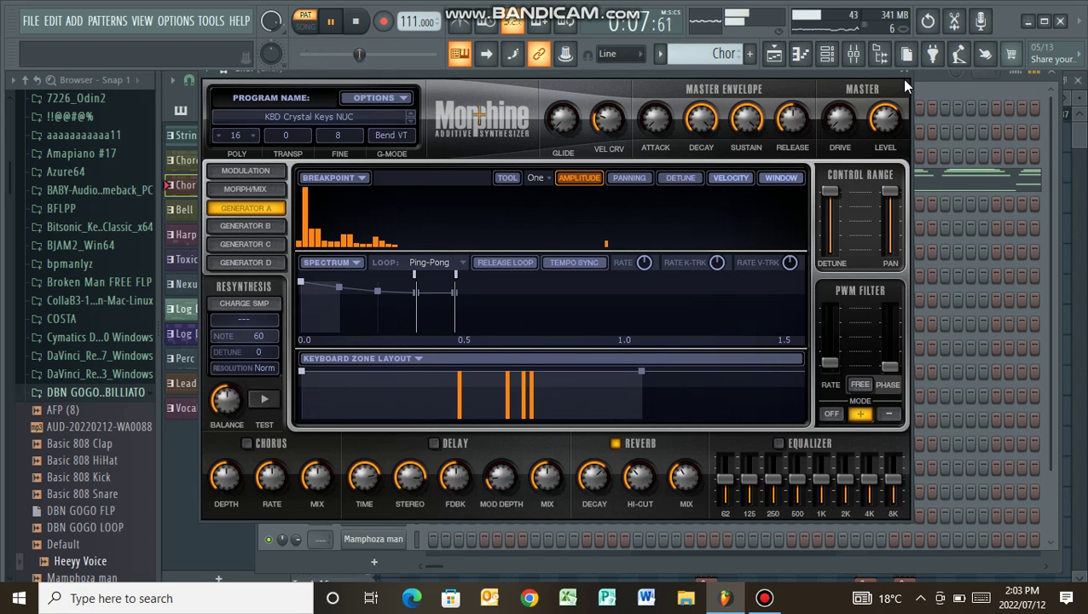
{"action": "key", "text": "Escape"}
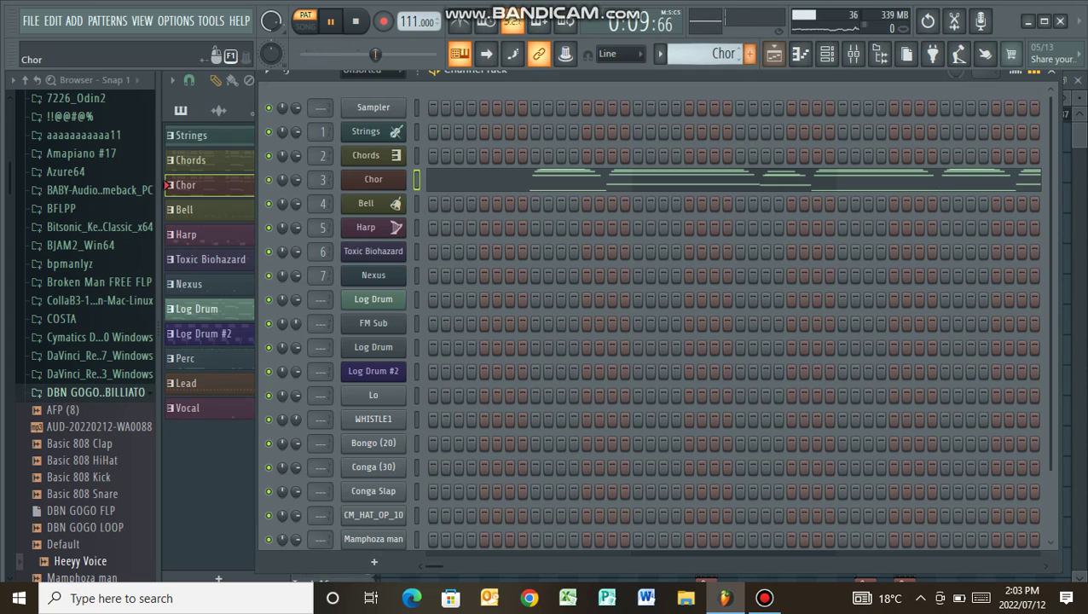
Switch to the Bell pattern and examine its notes in the piano roll and its Purity instrument preset.
{"action": "scroll", "coordinate": [733, 54], "scroll_direction": "down", "scroll_amount": 1}
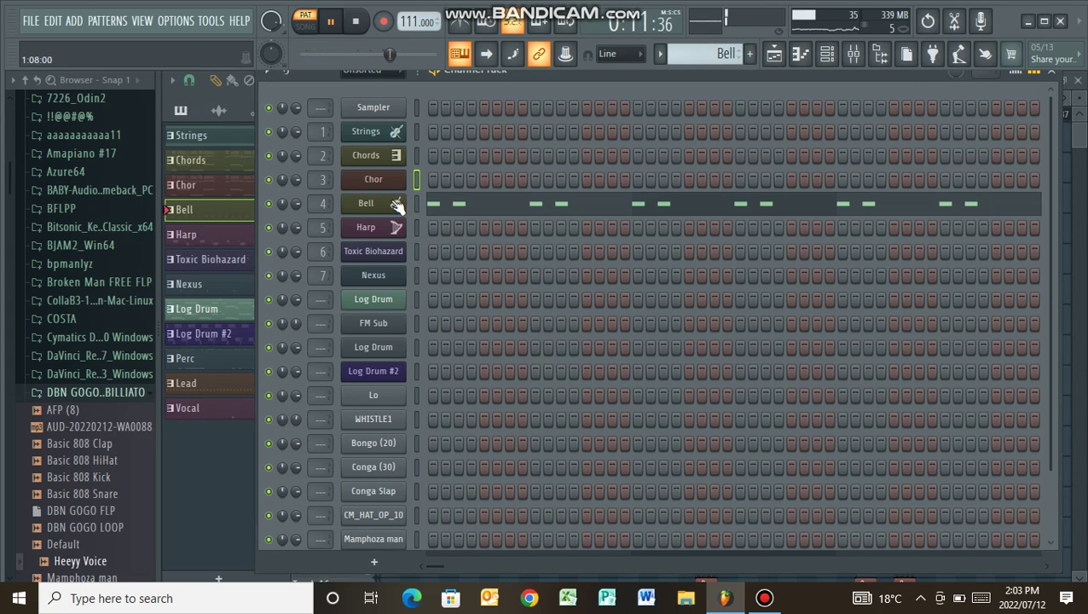
{"action": "left_click", "coordinate": [464, 209]}
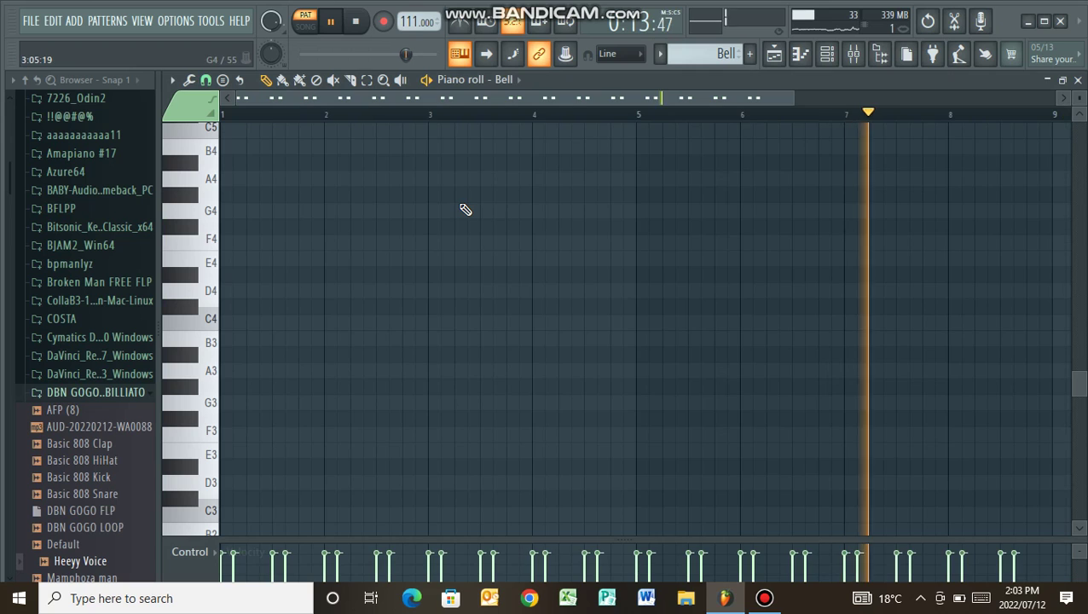
{"action": "scroll", "coordinate": [465, 209], "scroll_direction": "up", "scroll_amount": 4}
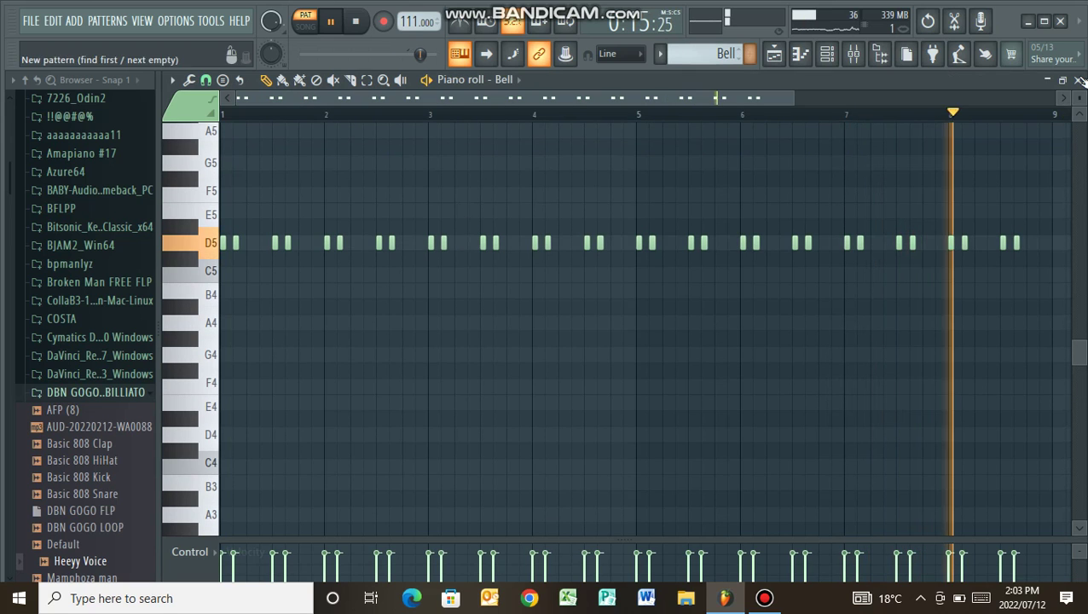
{"action": "key", "text": "F6"}
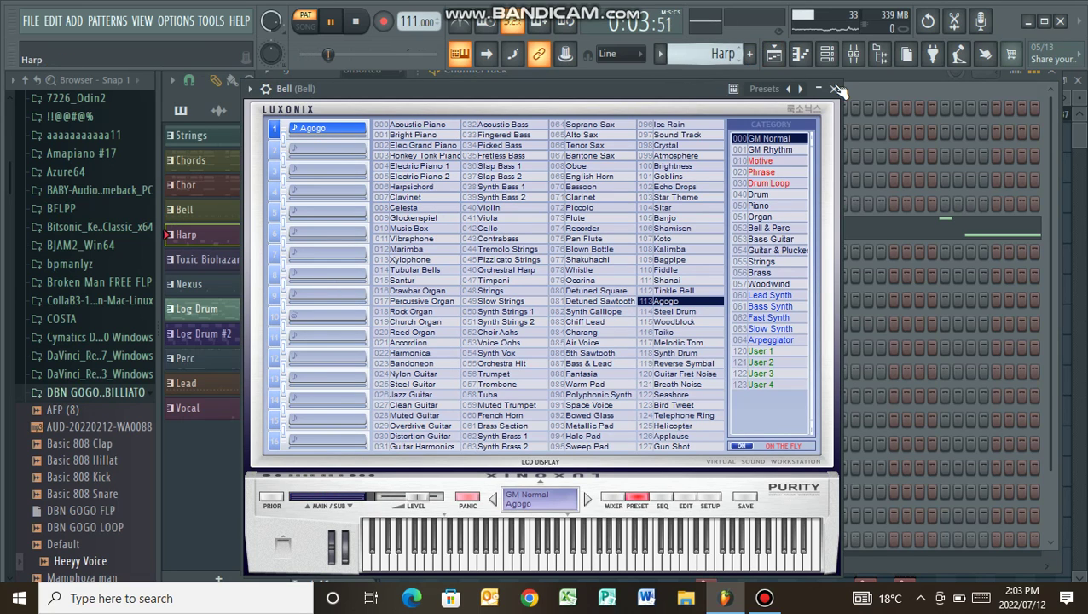
{"action": "key", "text": "Escape"}
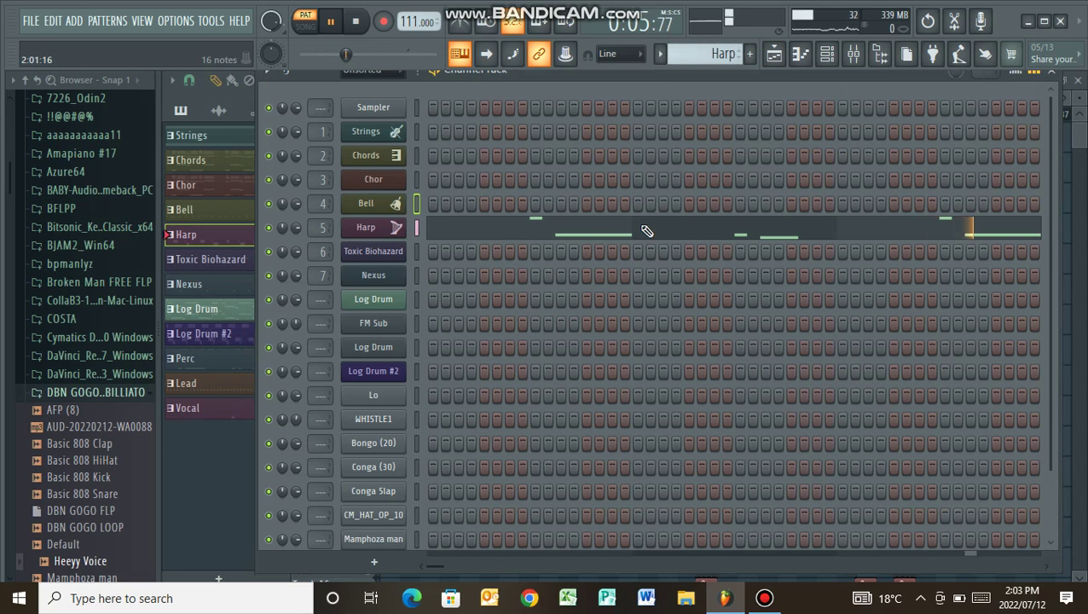
Examine the Harp pattern's notes in the piano roll and its GMS synthesizer settings.
{"action": "left_click", "coordinate": [646, 230]}
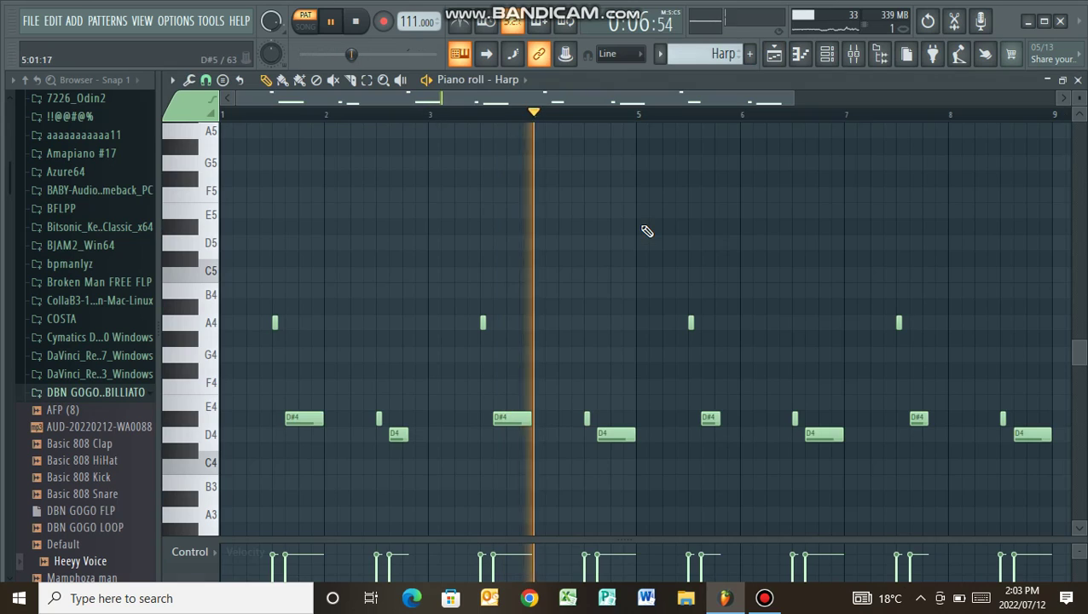
{"action": "left_click", "coordinate": [1077, 80]}
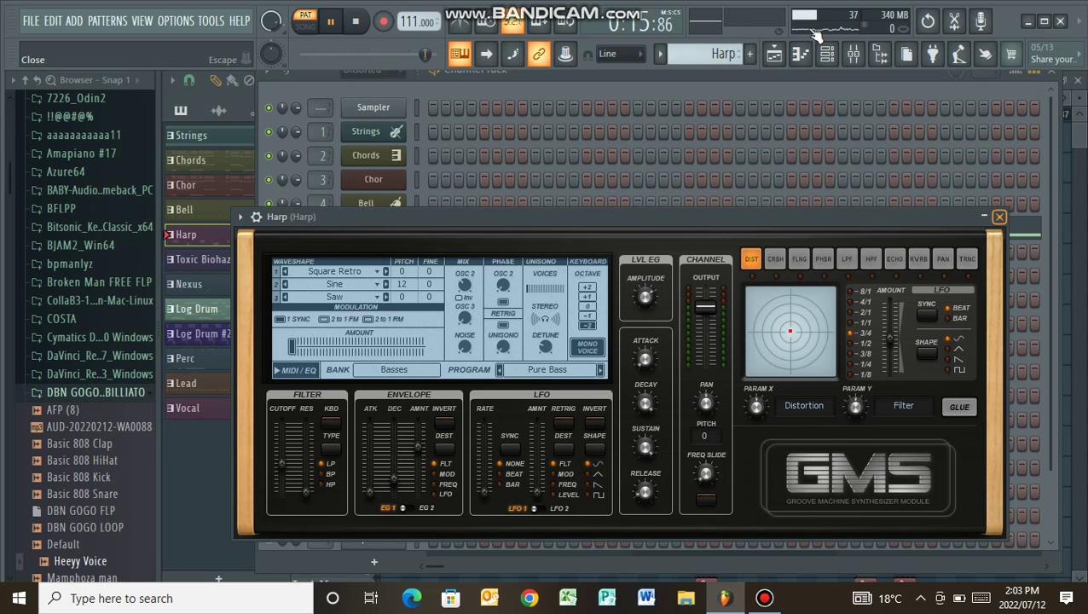
{"action": "left_click", "coordinate": [1000, 217]}
Switch to the Toxic Biohazard pattern and examine its notes in the piano roll.
{"action": "key", "text": "Down"}
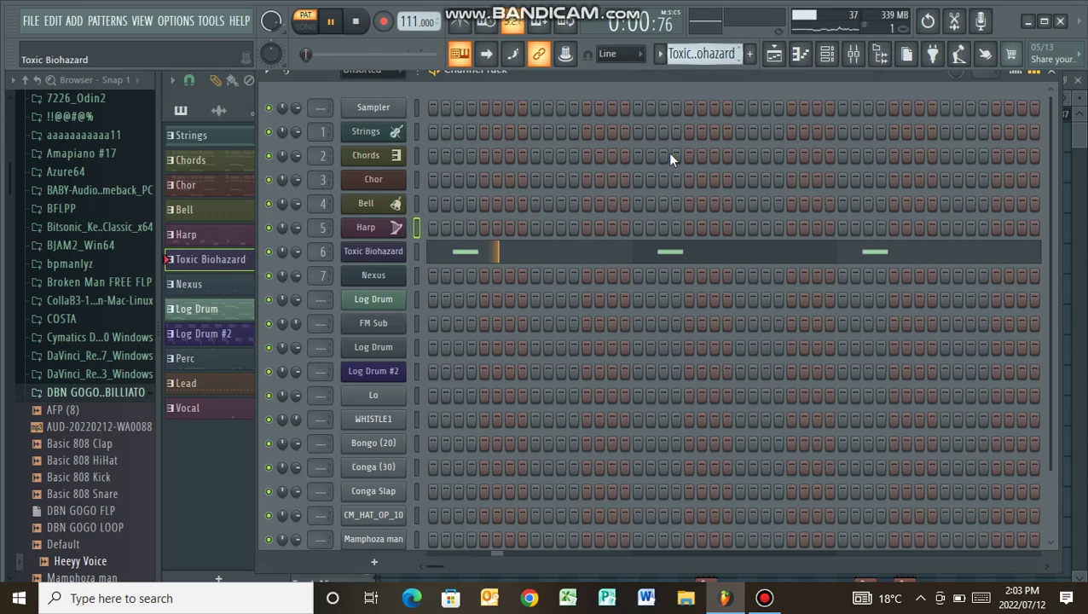
{"action": "left_click", "coordinate": [580, 253]}
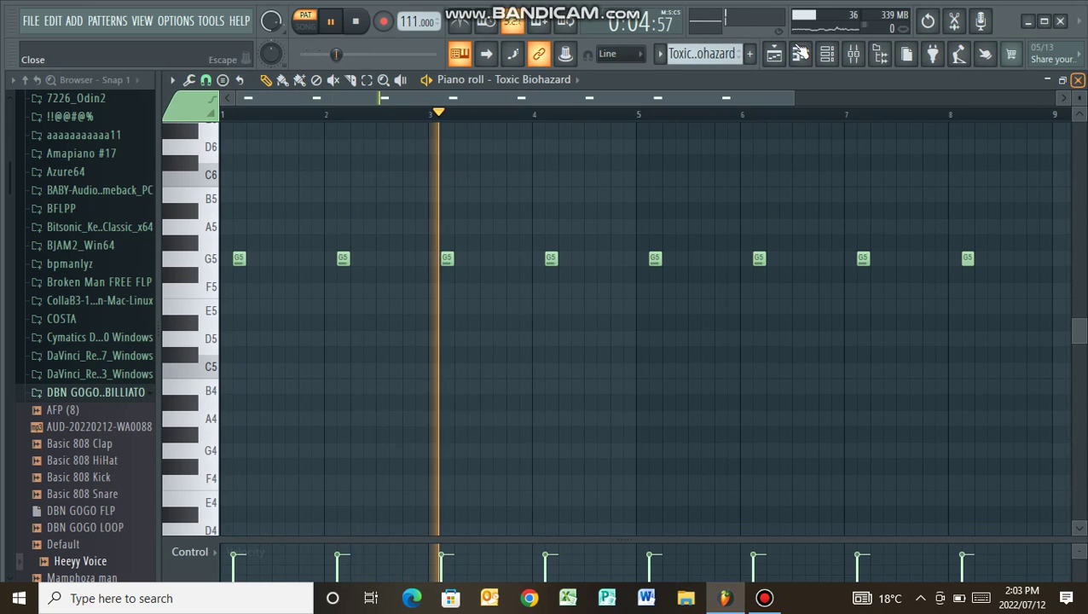
{"action": "left_click", "coordinate": [1078, 79]}
Switch to the Nexus pattern and examine its notes in the piano roll.
{"action": "key", "text": "Down"}
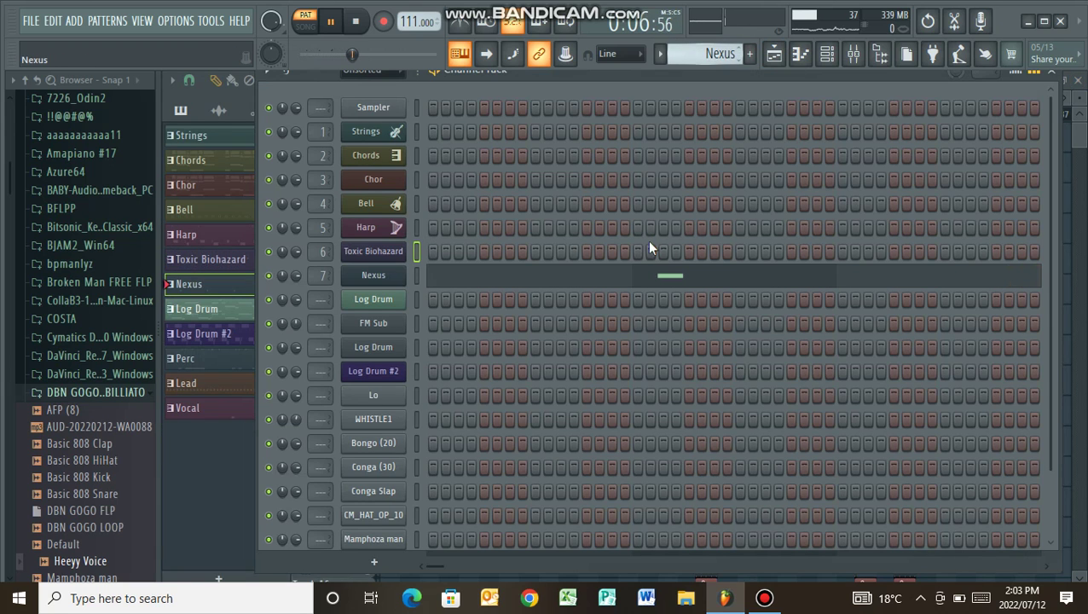
{"action": "left_click", "coordinate": [646, 271]}
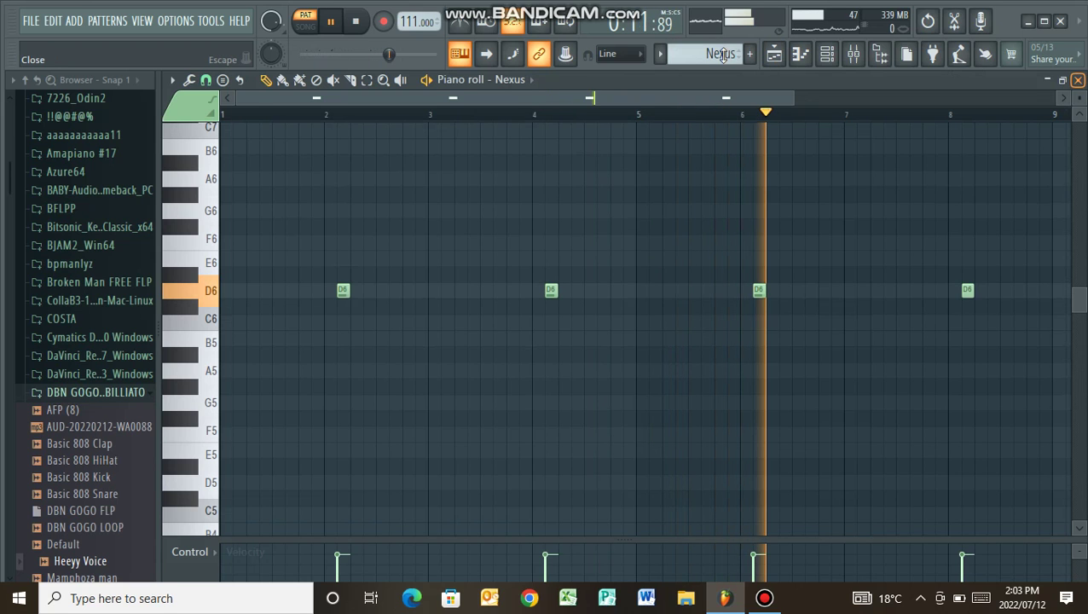
{"action": "key", "text": "Escape"}
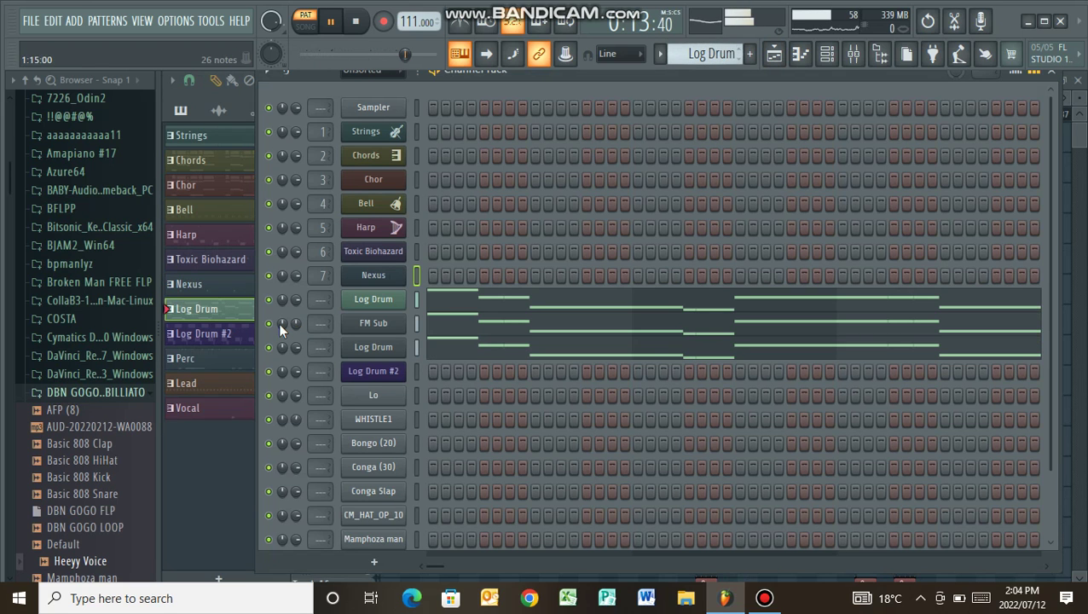
Mute the FM Sub channel and the Log Drum channel below it, and view the first Log Drum channel's notes in the piano roll.
{"action": "left_click", "coordinate": [269, 323]}
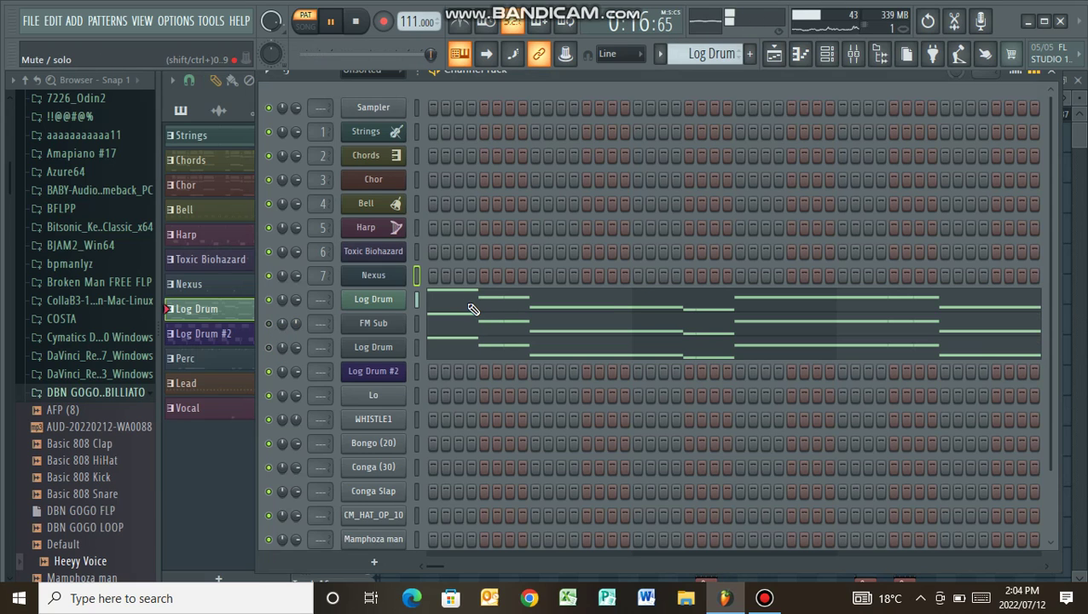
{"action": "left_click", "coordinate": [473, 310]}
{"action": "scroll", "coordinate": [473, 310], "scroll_direction": "up", "scroll_amount": 2}
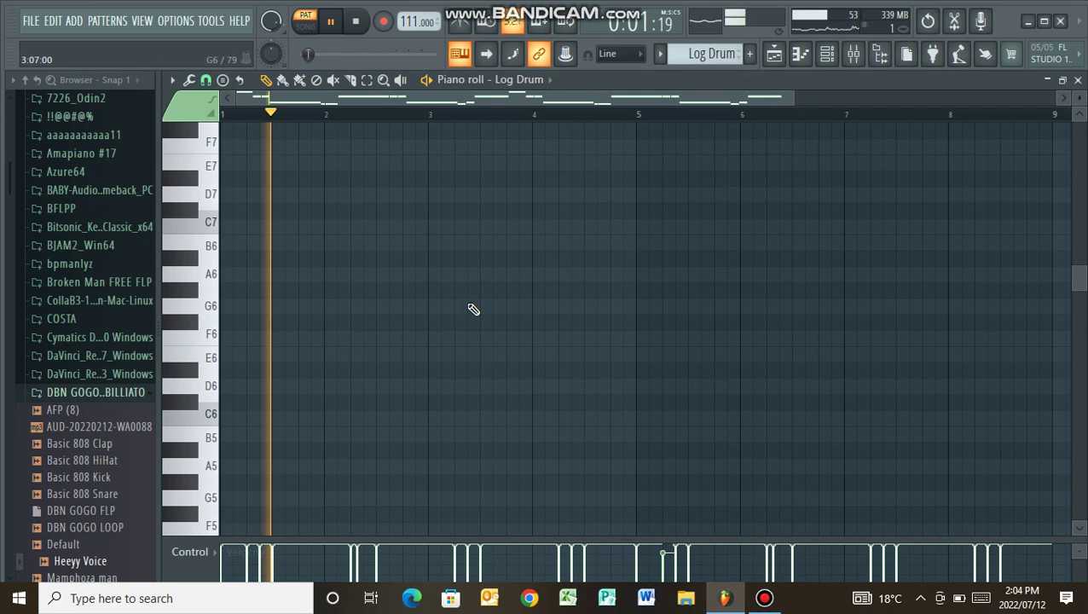
{"action": "scroll", "coordinate": [468, 301], "scroll_direction": "down", "scroll_amount": 12}
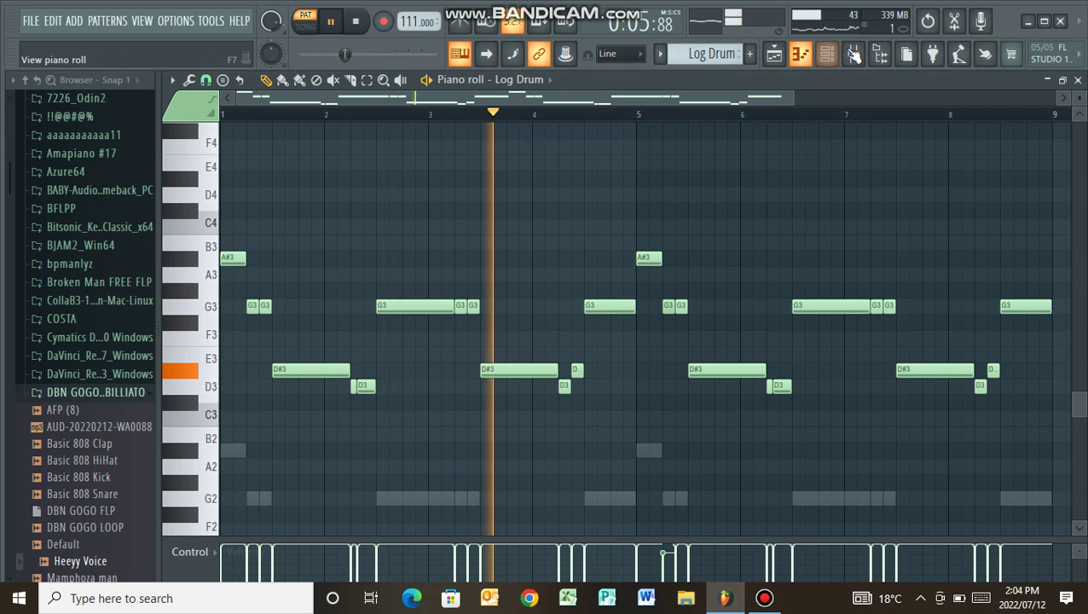
Play the FM Sub channel on its own in the Log Drum pattern and examine its notes in the piano roll.
{"action": "key", "text": "F6"}
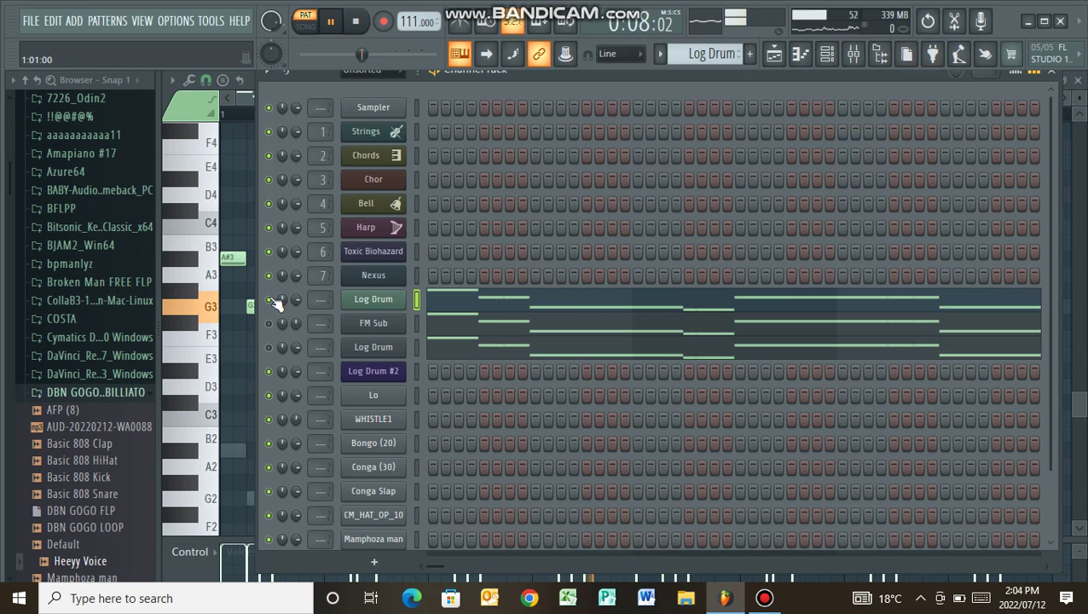
{"action": "left_click", "coordinate": [475, 331]}
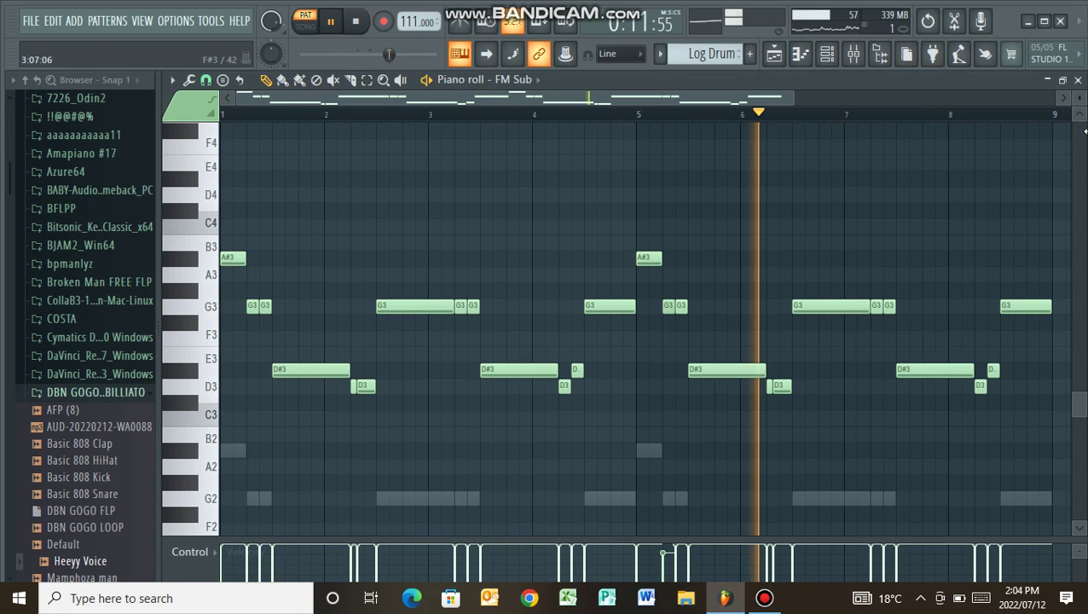
{"action": "left_click", "coordinate": [1078, 80]}
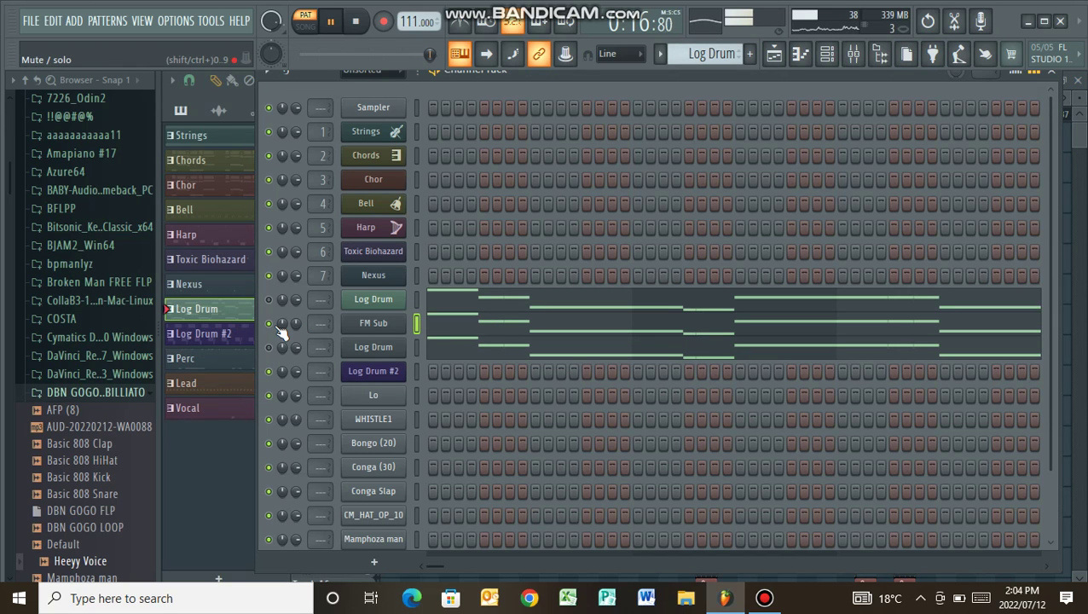
Play only the Log Drum channel below FM Sub and examine its notes in the piano roll.
{"action": "key", "text": "space"}
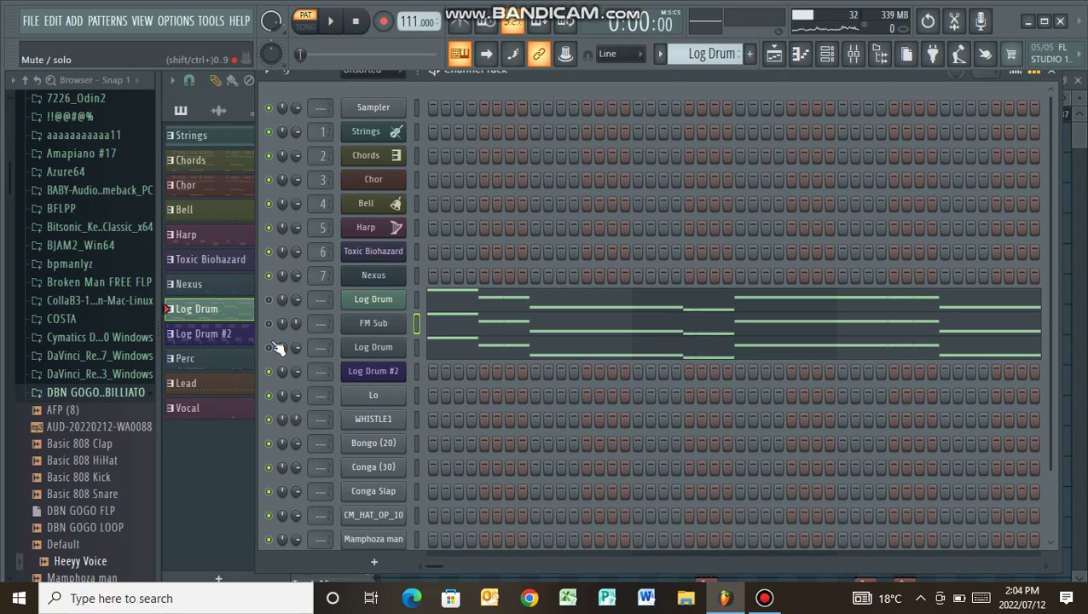
{"action": "key", "text": "space"}
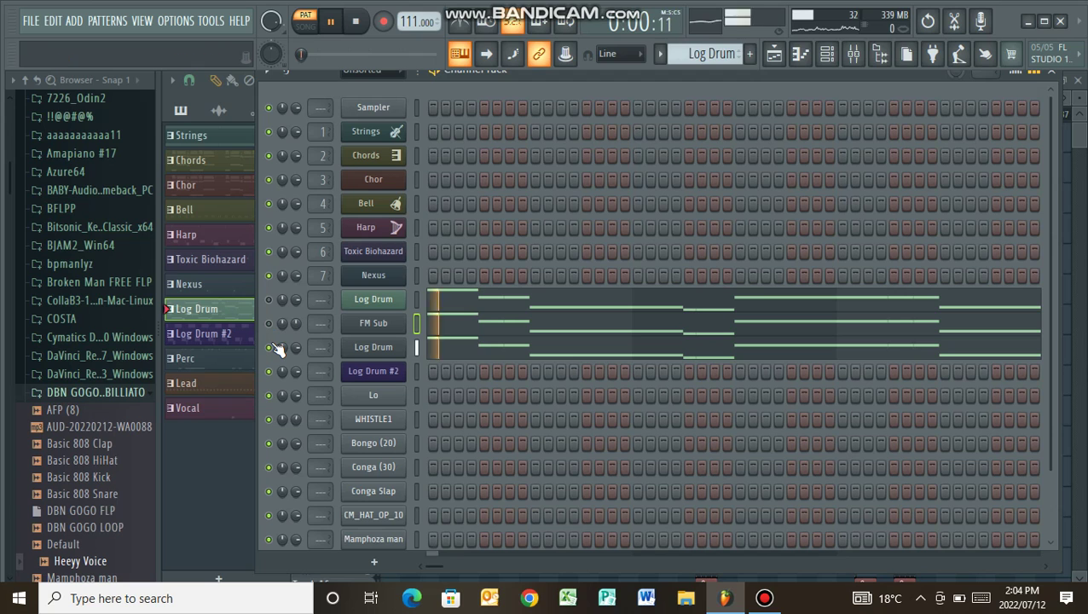
{"action": "left_click", "coordinate": [442, 352]}
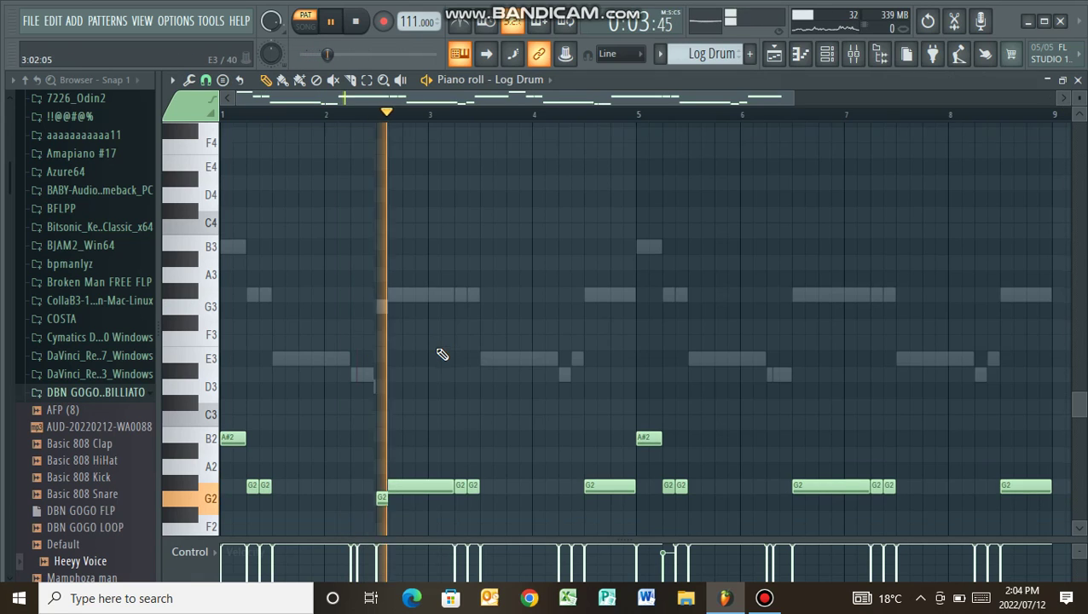
{"action": "scroll", "coordinate": [437, 350], "scroll_direction": "down", "scroll_amount": 5}
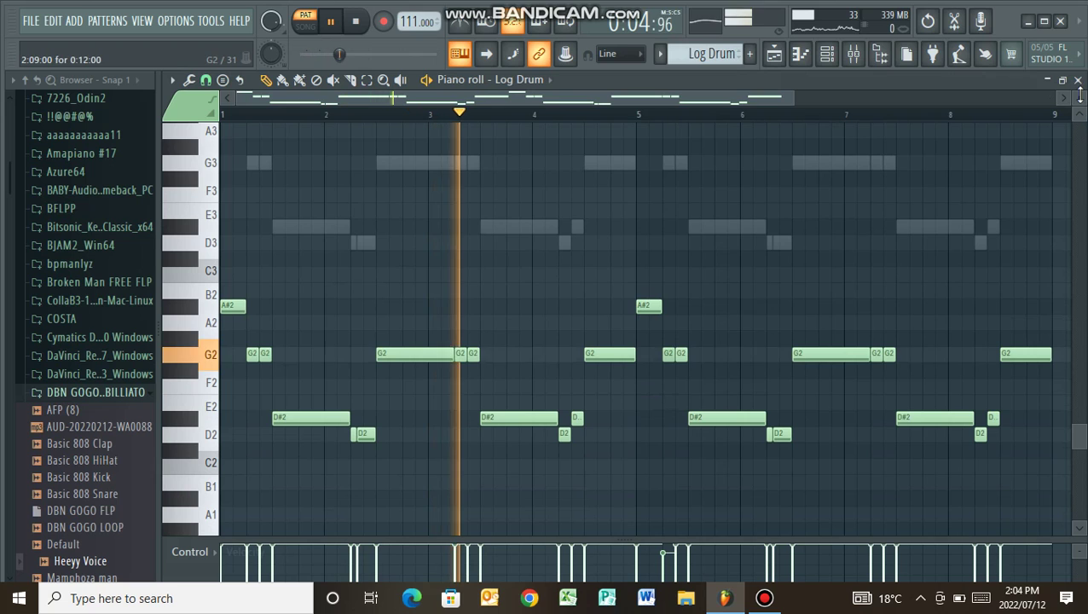
{"action": "key", "text": "F6"}
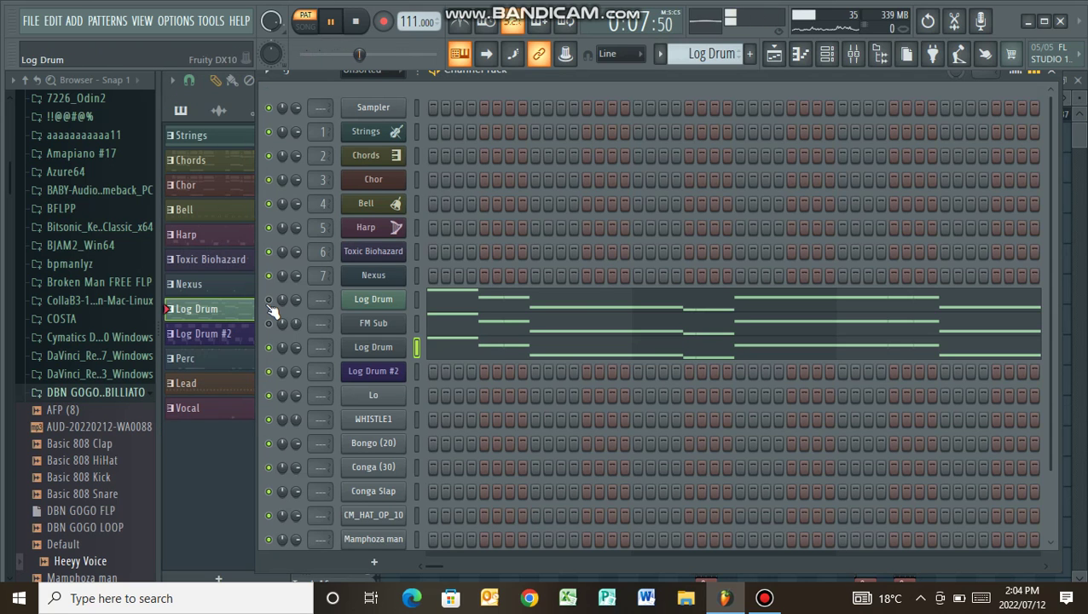
Unmute the first Log Drum channel and FM Sub, and listen to all three channels of the Log Drum pattern together.
{"action": "left_click", "coordinate": [269, 300]}
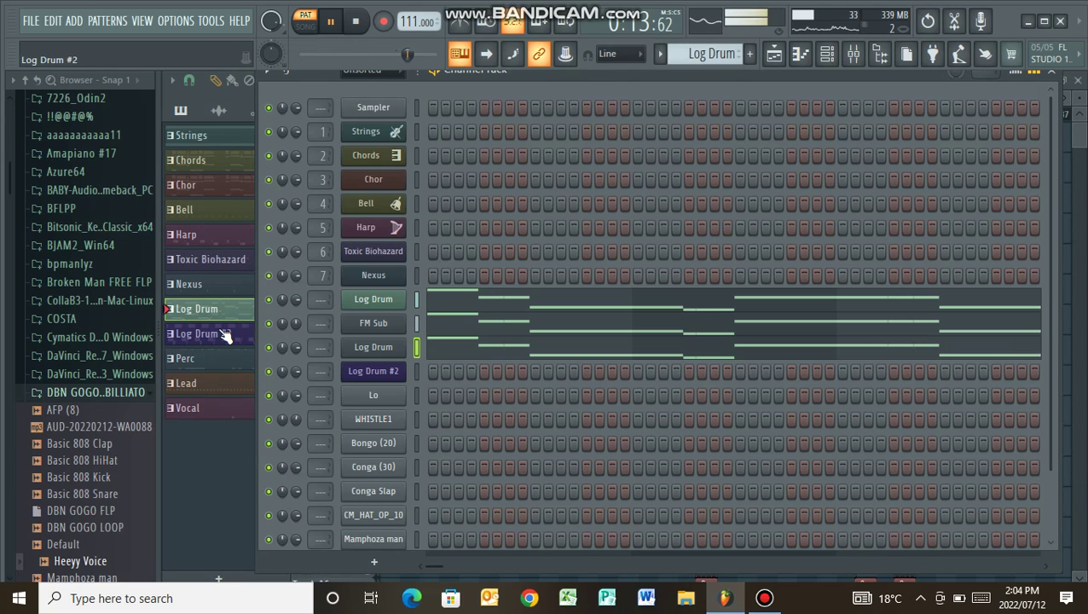
{"action": "mouse_move", "coordinate": [683, 9]}
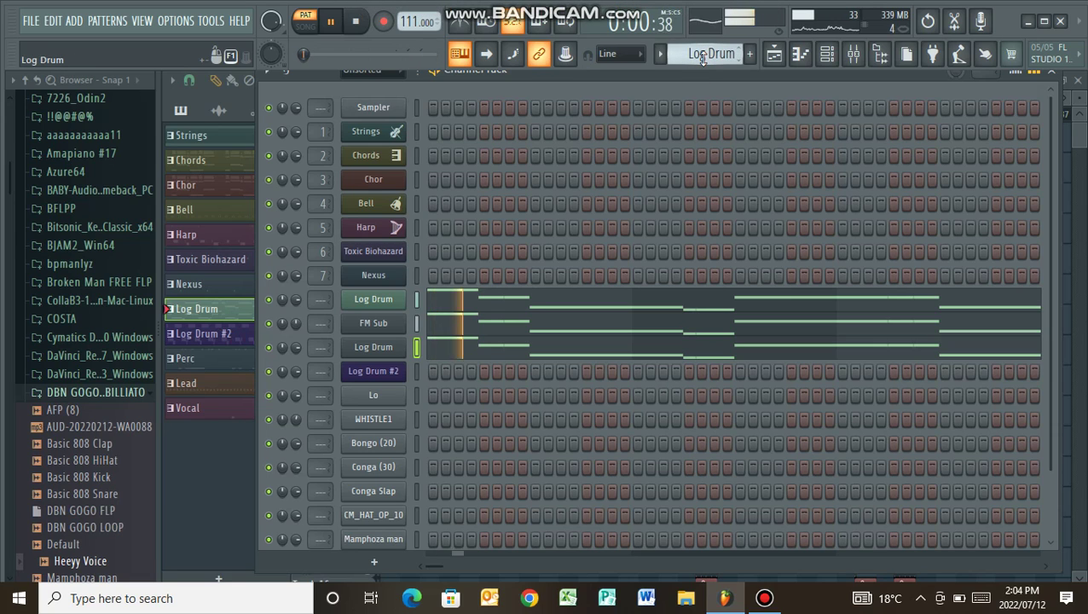
{"action": "key", "text": "space"}
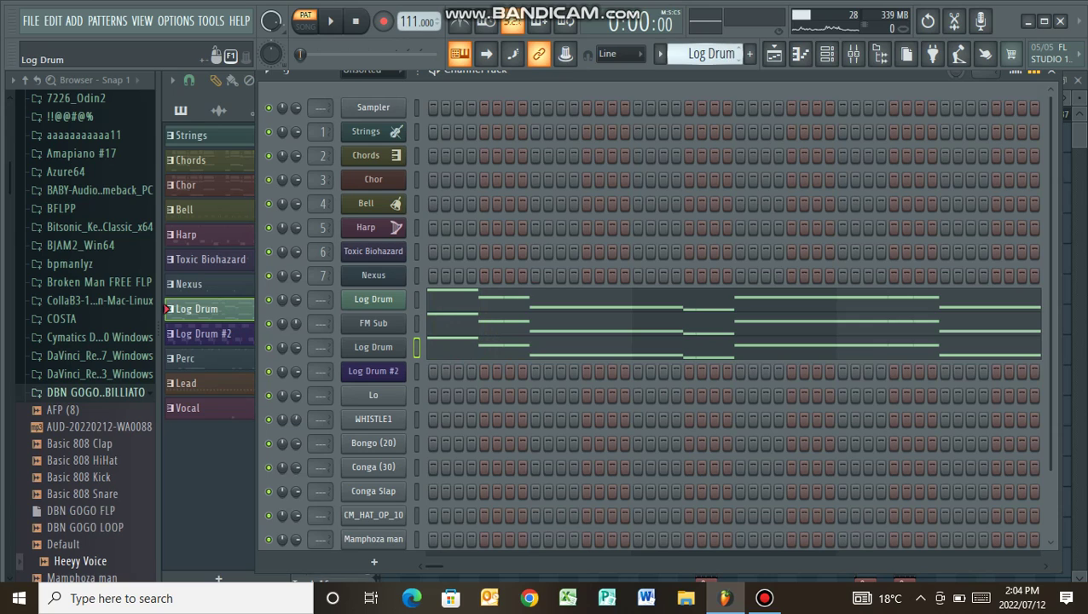
Switch to the Log Drum #2 pattern and examine the FM Sub notes in the piano roll with Log Drum and Log Drum #2 muted.
{"action": "scroll", "coordinate": [728, 54], "scroll_direction": "down", "scroll_amount": 1}
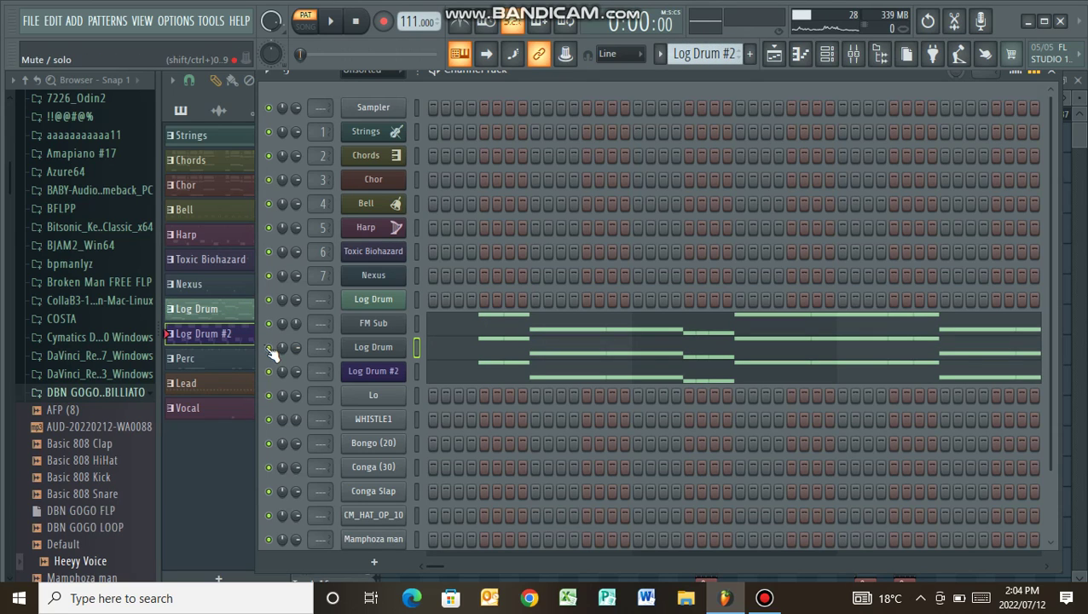
{"action": "key", "text": "space"}
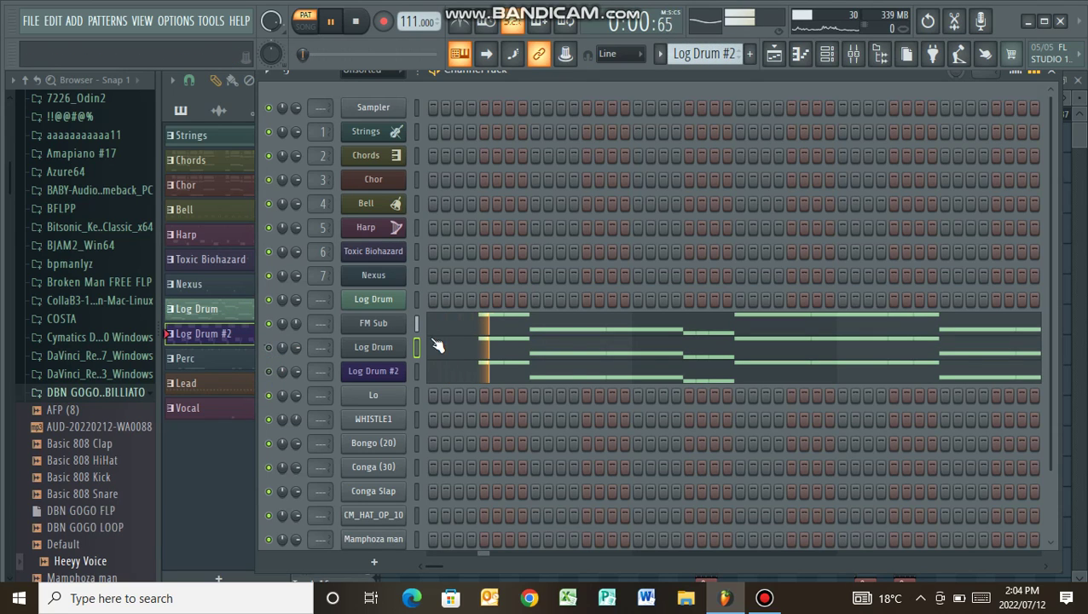
{"action": "left_click", "coordinate": [461, 326]}
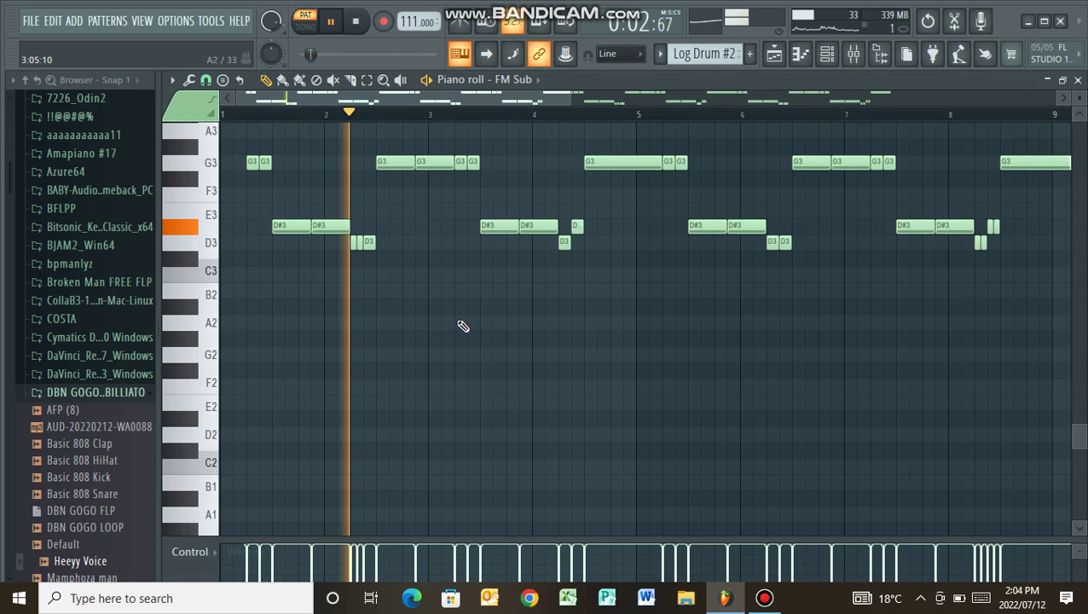
{"action": "scroll", "coordinate": [461, 325], "scroll_direction": "up", "scroll_amount": 3}
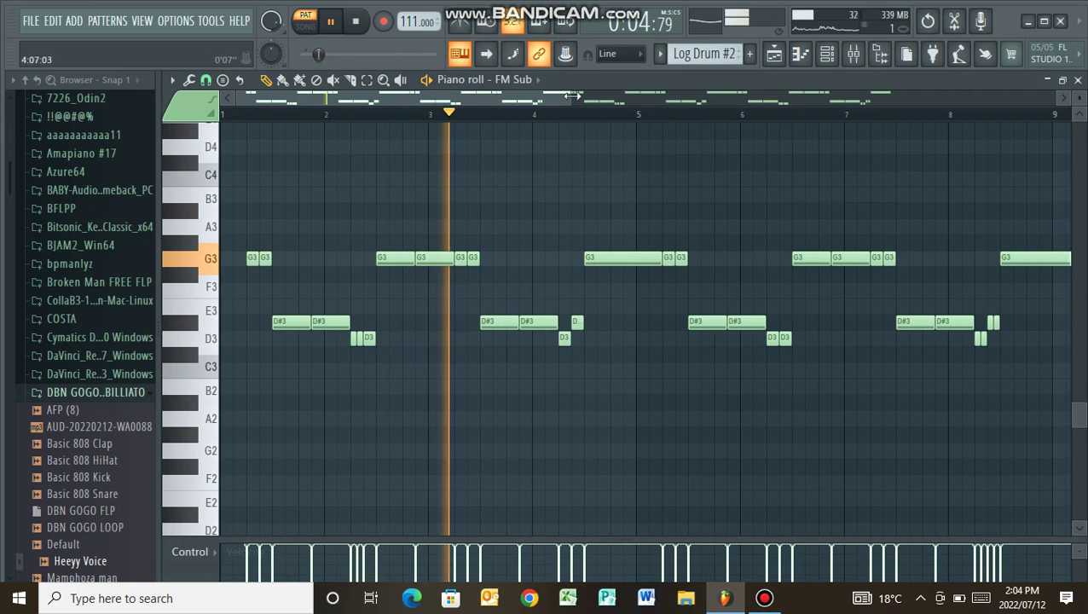
{"action": "left_click_drag", "start_coordinate": [574, 96], "coordinate": [888, 224]}
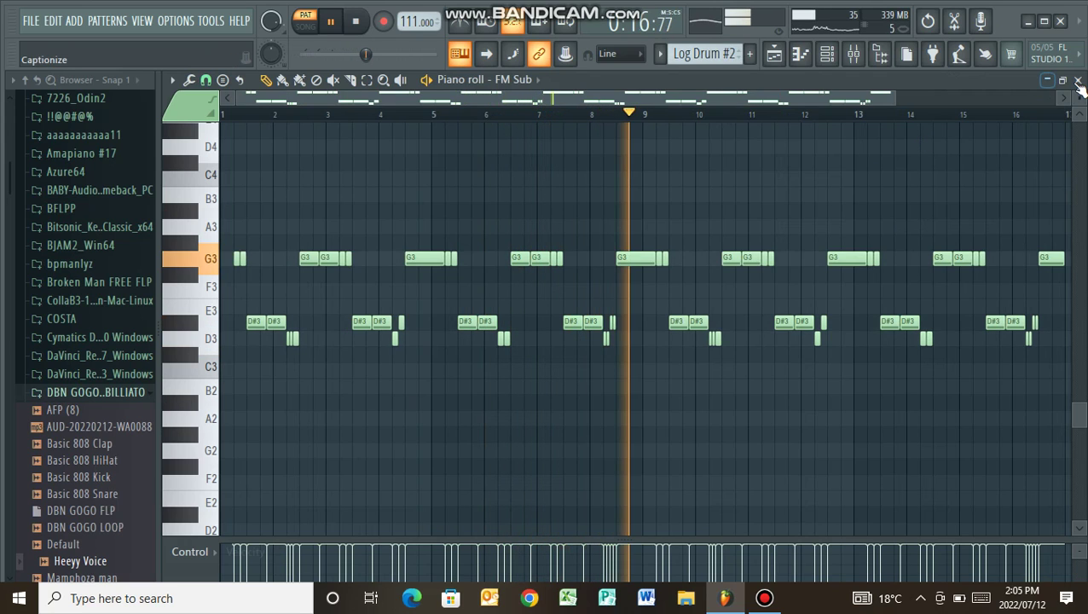
{"action": "key", "text": "space"}
{"action": "key", "text": "Escape"}
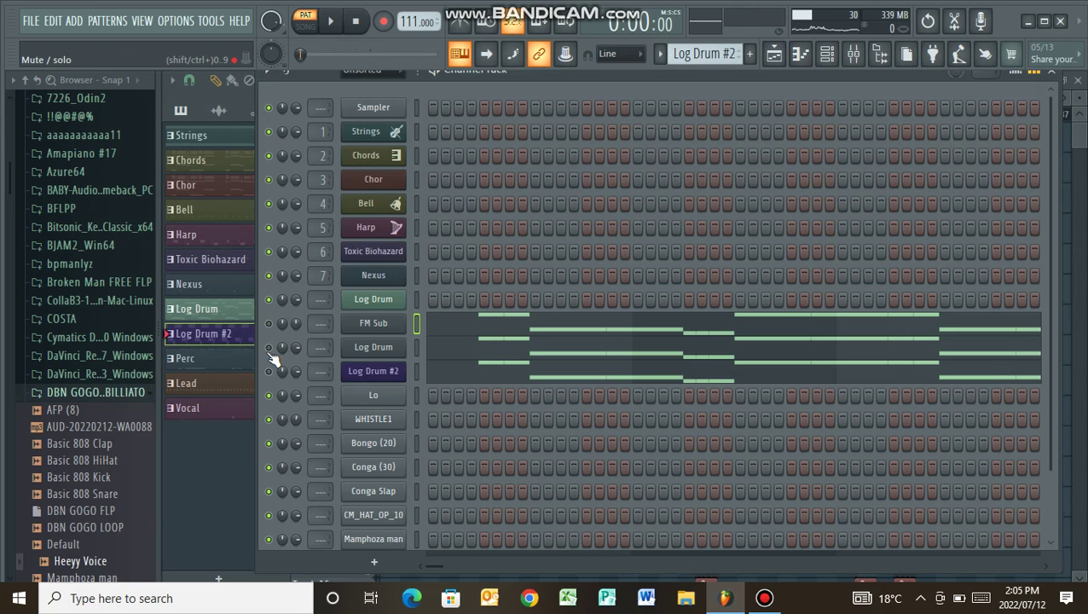
Play the Log Drum channel on its own in the Log Drum #2 pattern and examine its notes in the piano roll.
{"action": "key", "text": "space"}
{"action": "left_click", "coordinate": [506, 342]}
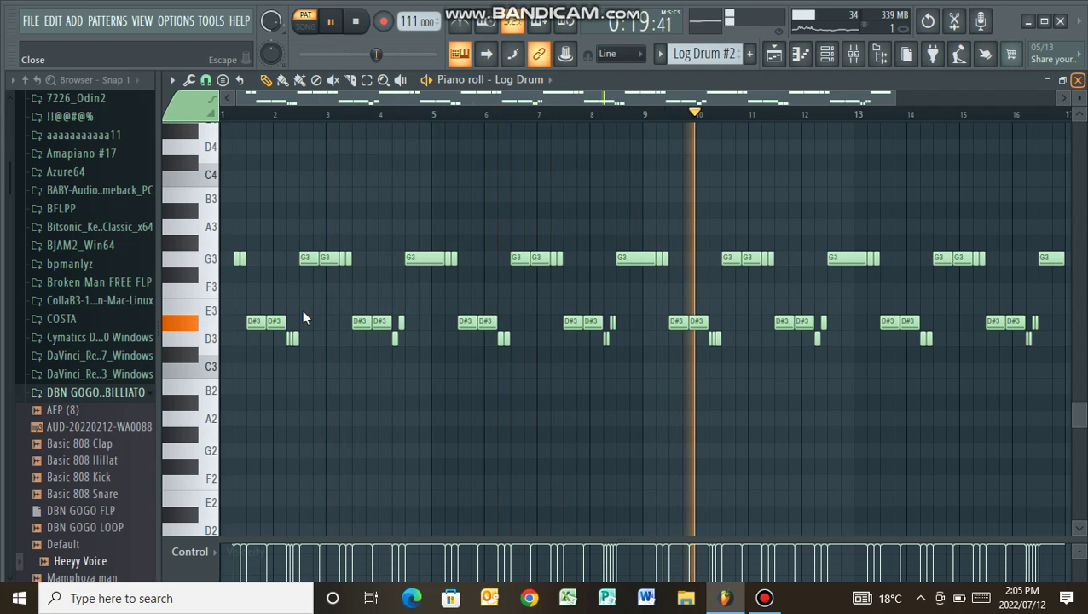
{"action": "key", "text": "space"}
{"action": "key", "text": "F7"}
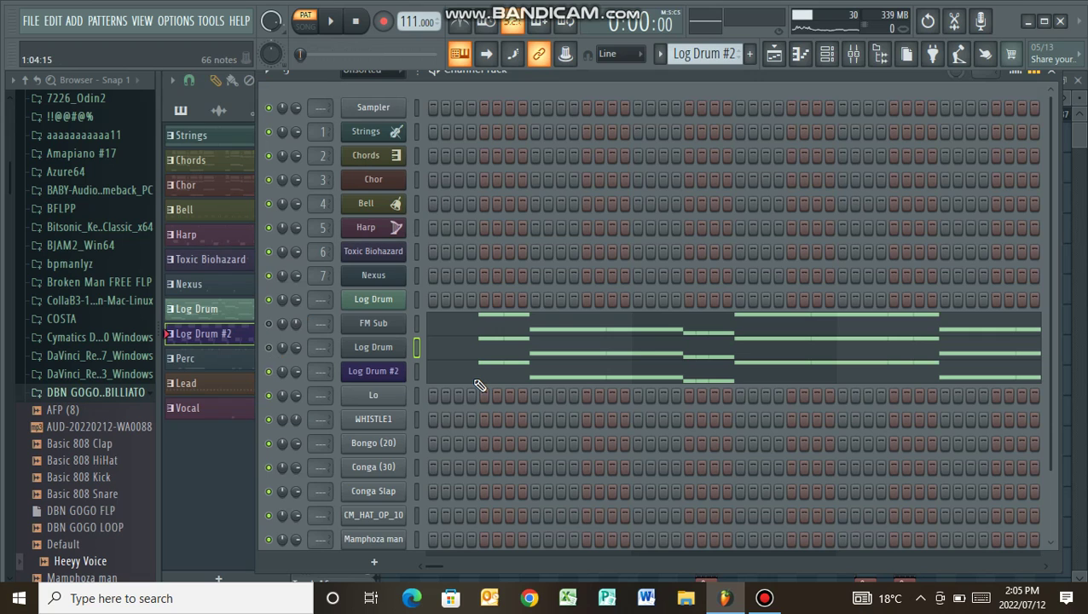
Examine the Log Drum #2 channel's notes while it plays alone, and play all three channels of the pattern together unmuted.
{"action": "key", "text": "F7"}
{"action": "key", "text": "space"}
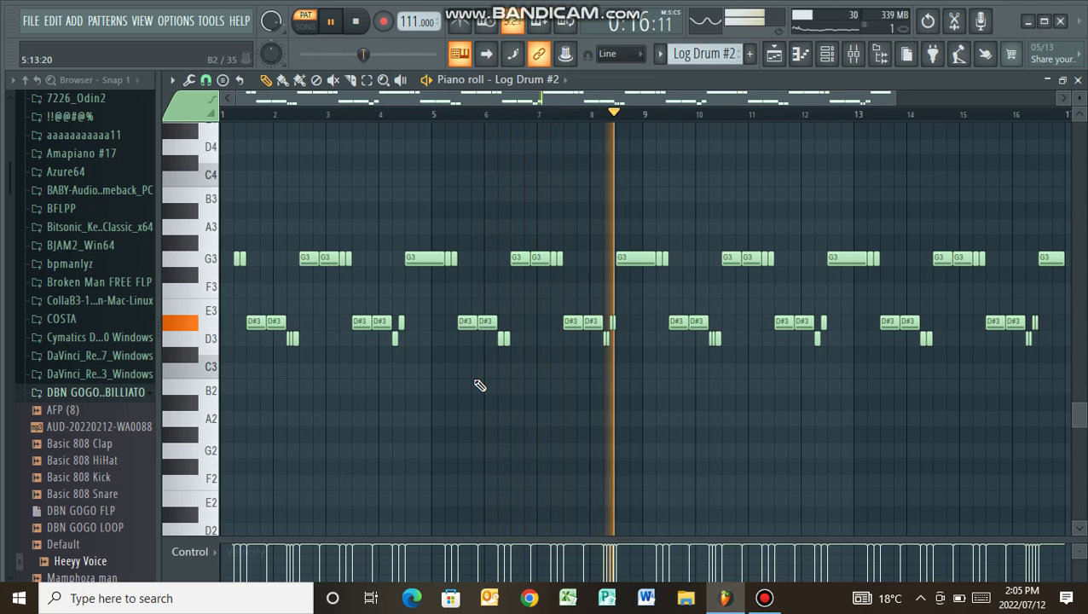
{"action": "key", "text": "space"}
{"action": "left_click", "coordinate": [1077, 79]}
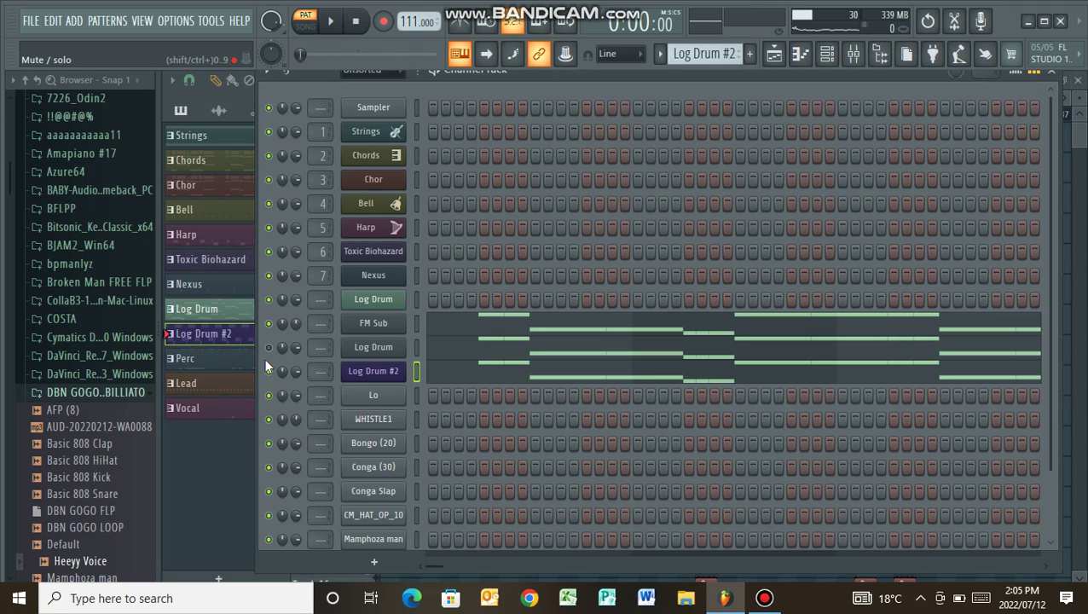
{"action": "key", "text": "space"}
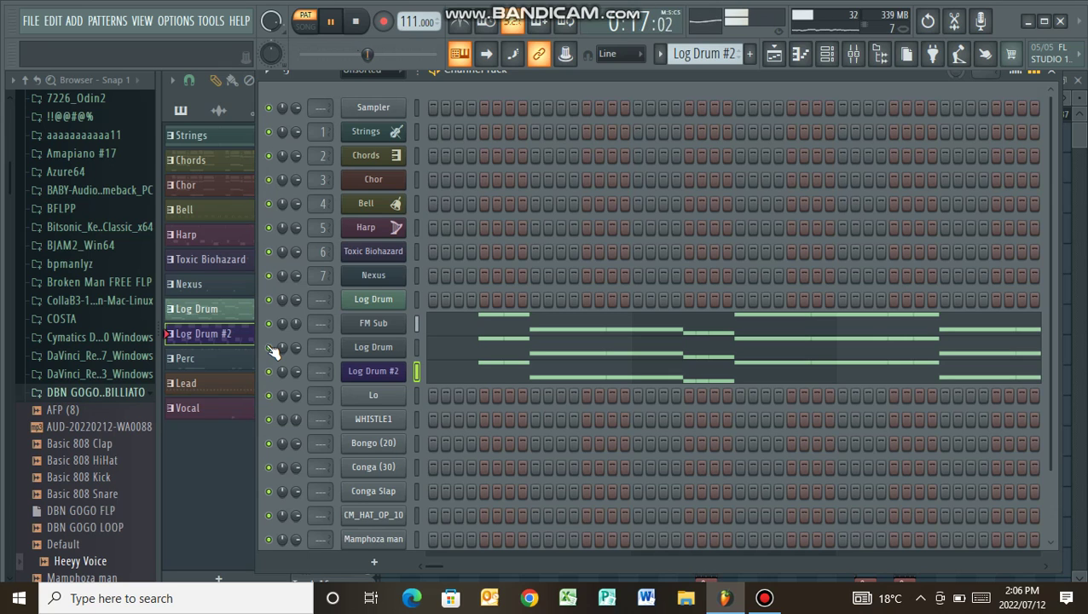
Switch to the Perc pattern and play its percussion steps in the channel rack.
{"action": "left_click", "coordinate": [189, 360]}
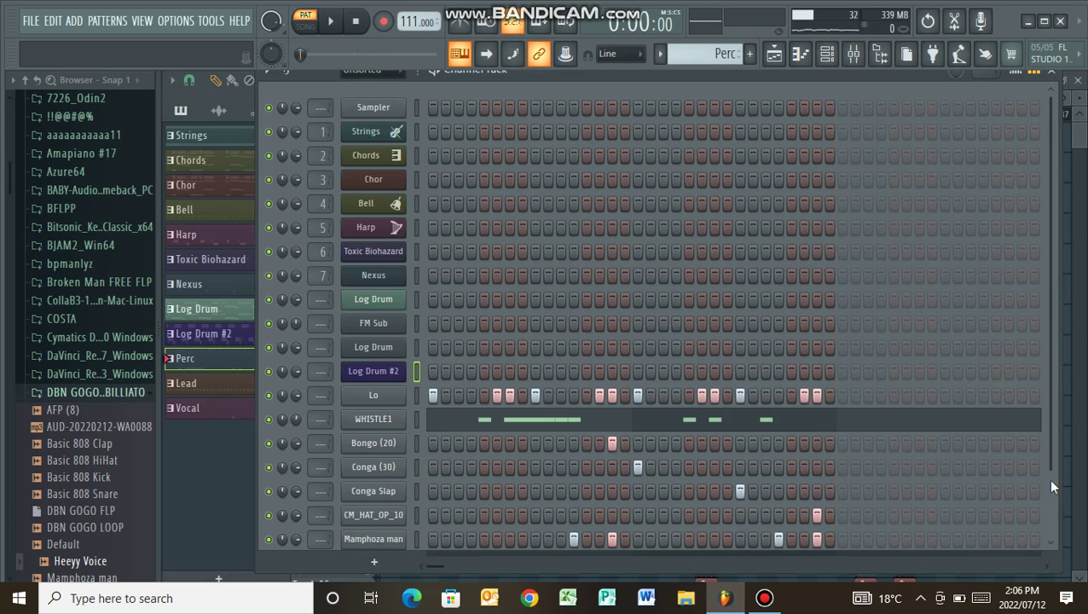
{"action": "scroll", "coordinate": [1048, 529], "scroll_direction": "down", "scroll_amount": 3}
{"action": "key", "text": "space"}
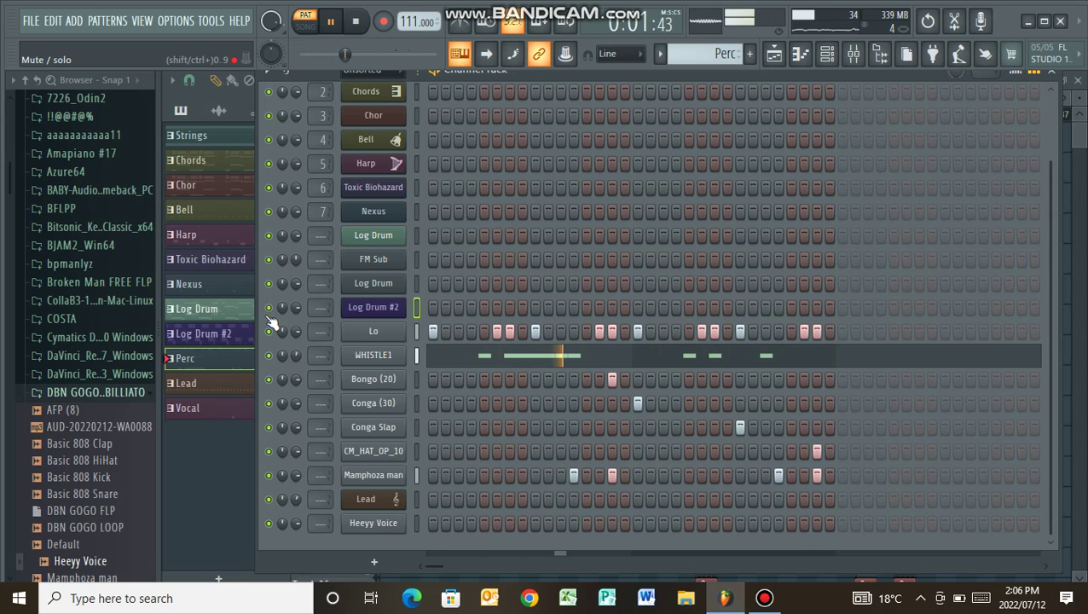
Audition the Perc pattern's sounds separately by muting WHISTLE1, Bongo (20), Conga (30), Conga Slap, CM_HAT_OP_10 and Mamphoza man.
{"action": "key", "text": "space"}
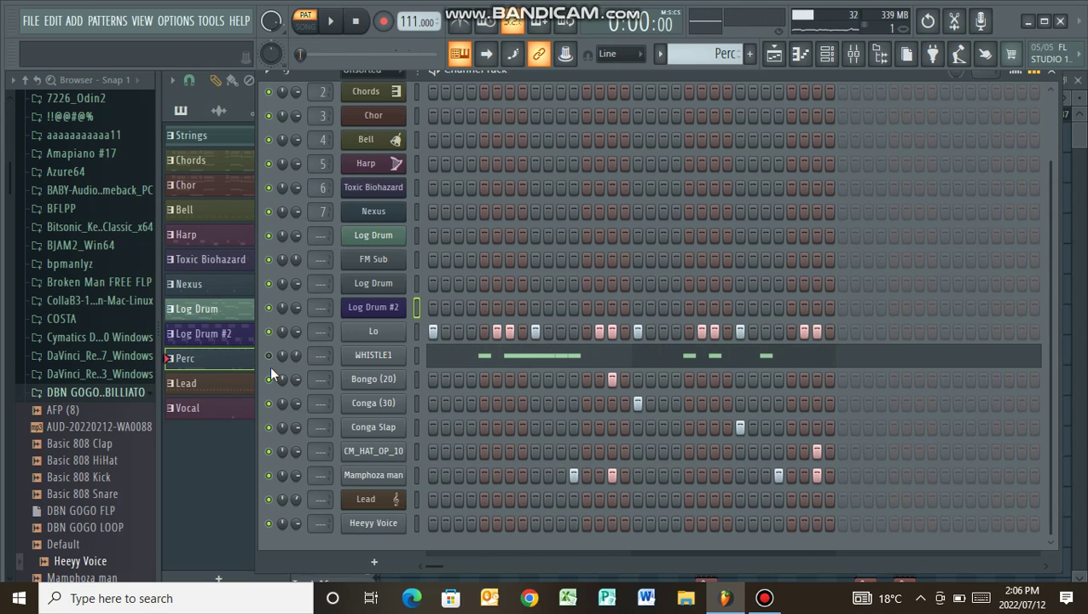
{"action": "key", "text": "space"}
{"action": "left_click", "coordinate": [270, 379]}
{"action": "left_click", "coordinate": [269, 403]}
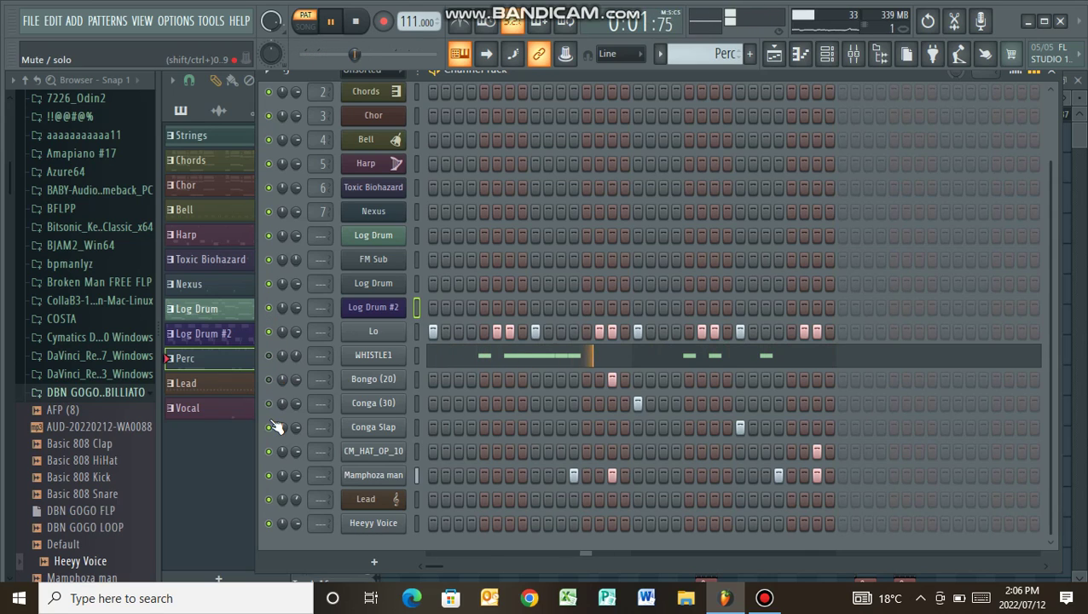
{"action": "left_click", "coordinate": [270, 426]}
{"action": "left_click", "coordinate": [270, 450]}
{"action": "left_click", "coordinate": [270, 475]}
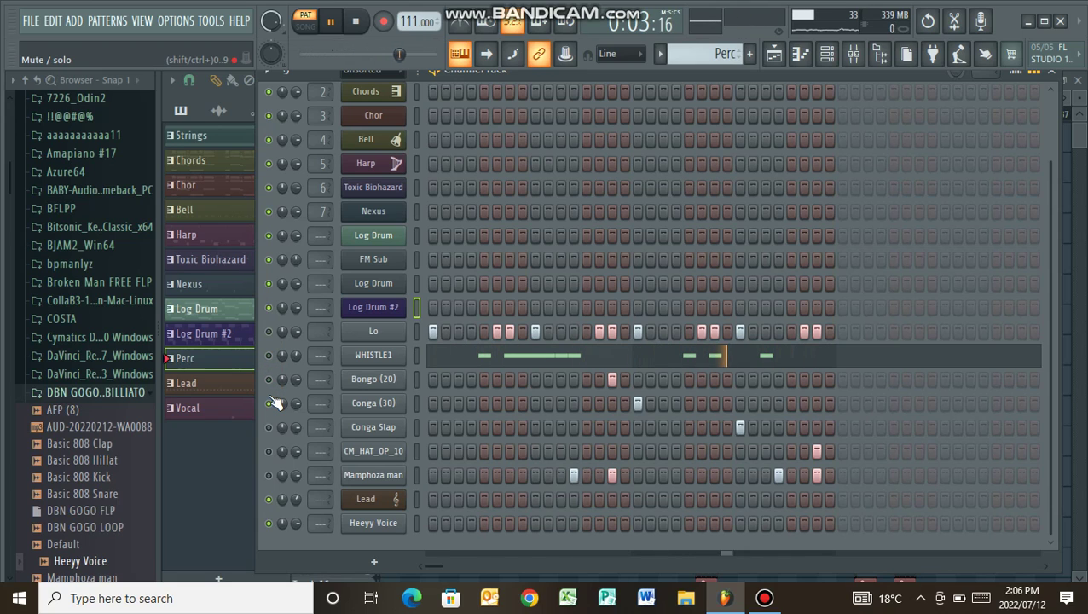
{"action": "key", "text": "space"}
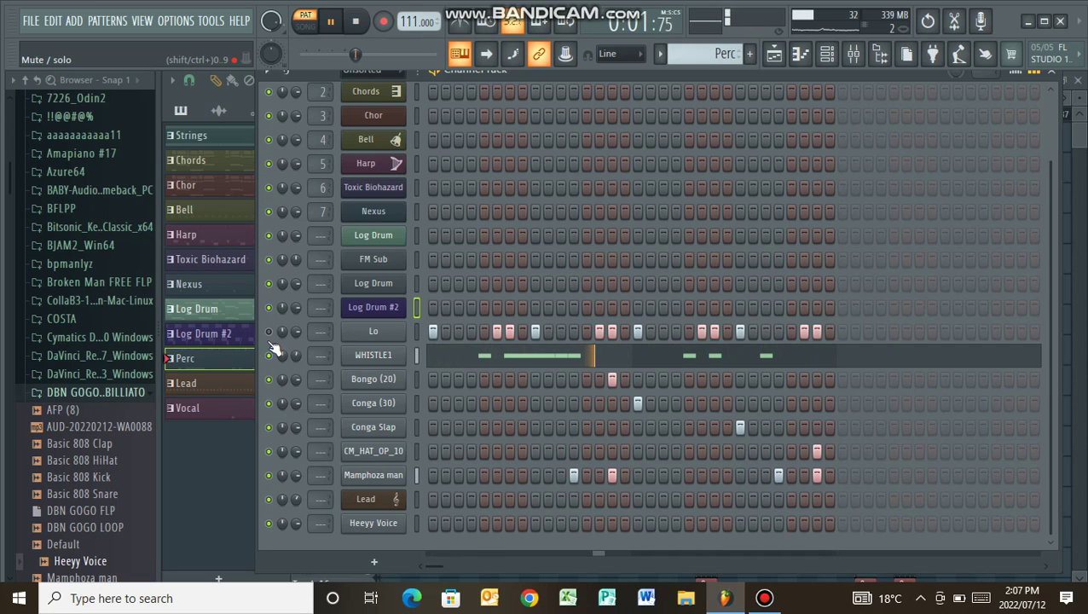
Switch to the Lead pattern and examine its notes in the piano roll and its Nexus synthesizer preset.
{"action": "left_click", "coordinate": [186, 382]}
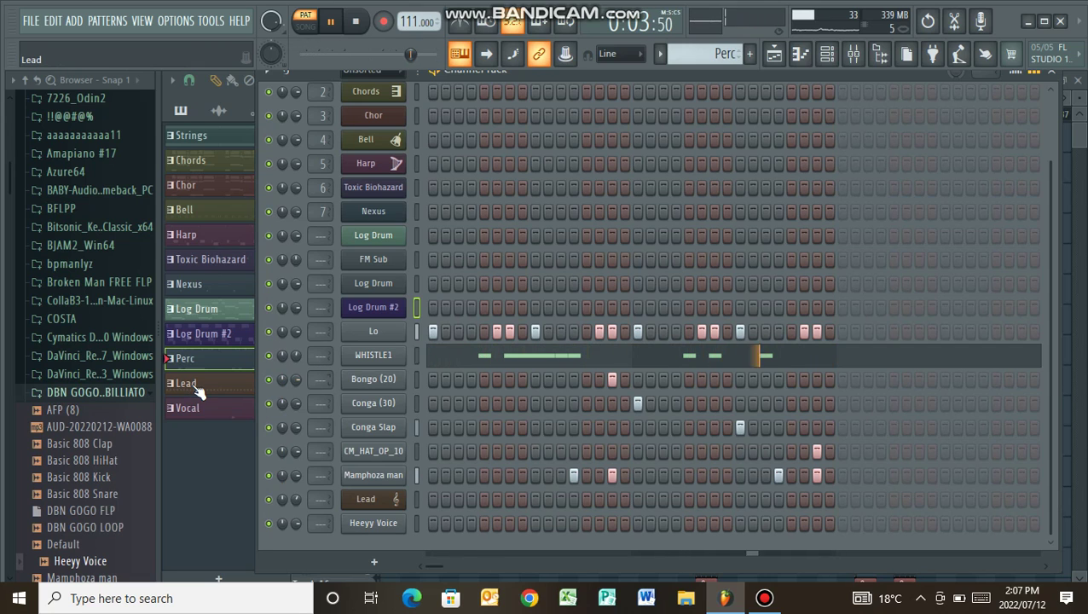
{"action": "left_click", "coordinate": [826, 55]}
{"action": "left_click", "coordinate": [834, 56]}
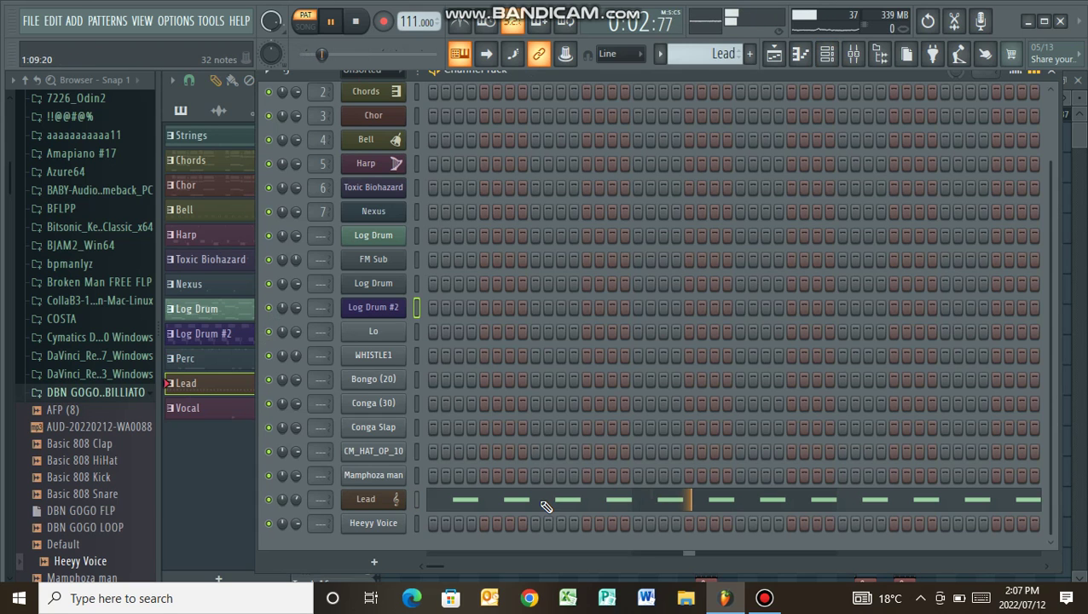
{"action": "left_click", "coordinate": [545, 505]}
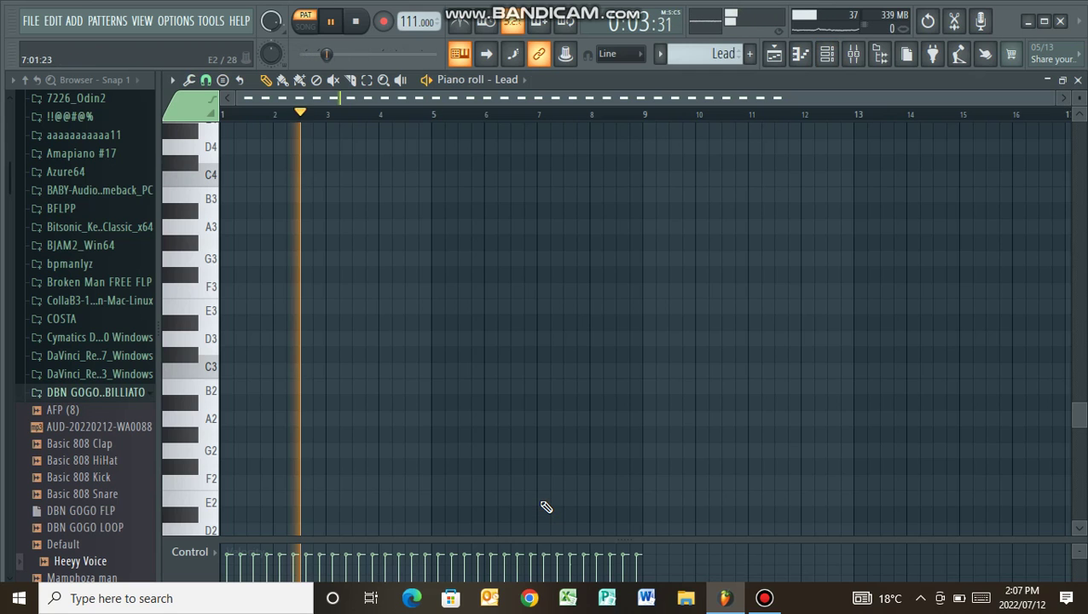
{"action": "scroll", "coordinate": [546, 507], "scroll_direction": "down", "scroll_amount": 3}
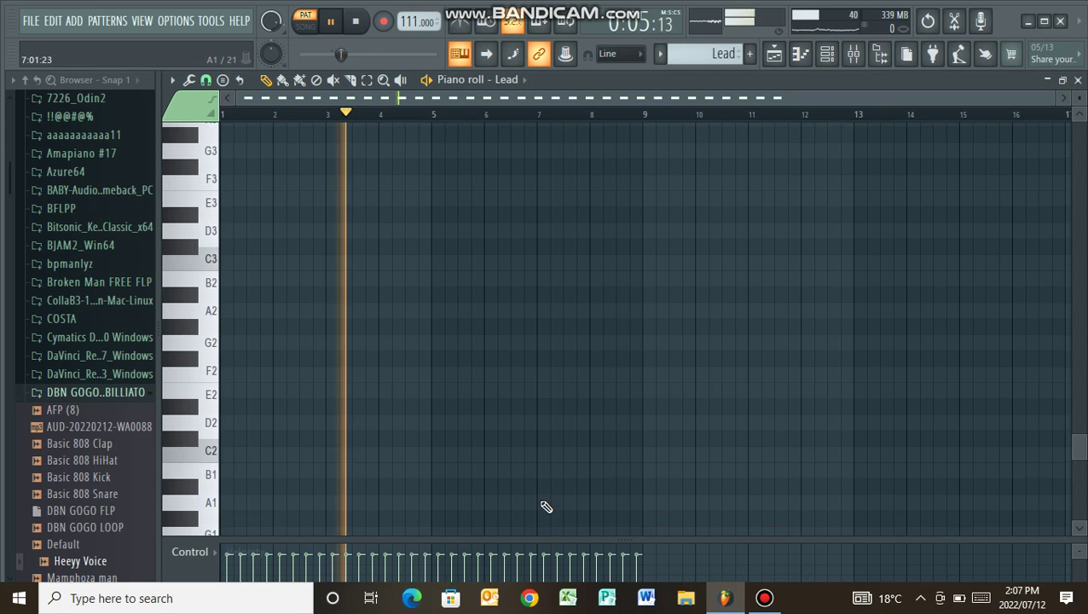
{"action": "scroll", "coordinate": [545, 507], "scroll_direction": "up", "scroll_amount": 12}
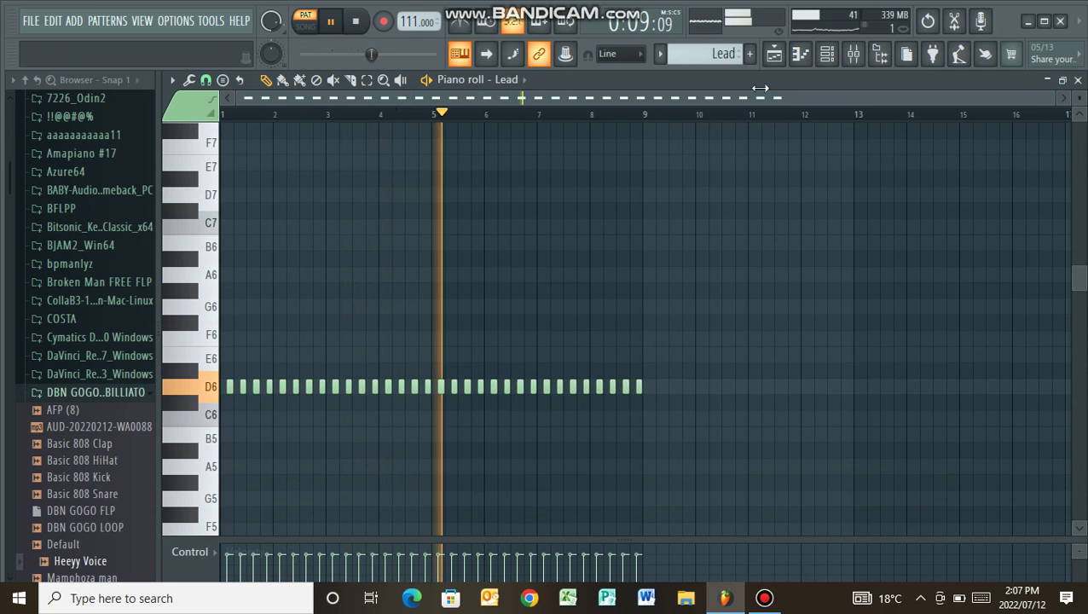
{"action": "scroll", "coordinate": [794, 88], "scroll_direction": "up", "scroll_amount": 1}
{"action": "scroll", "coordinate": [794, 88], "scroll_direction": "up", "scroll_amount": 1}
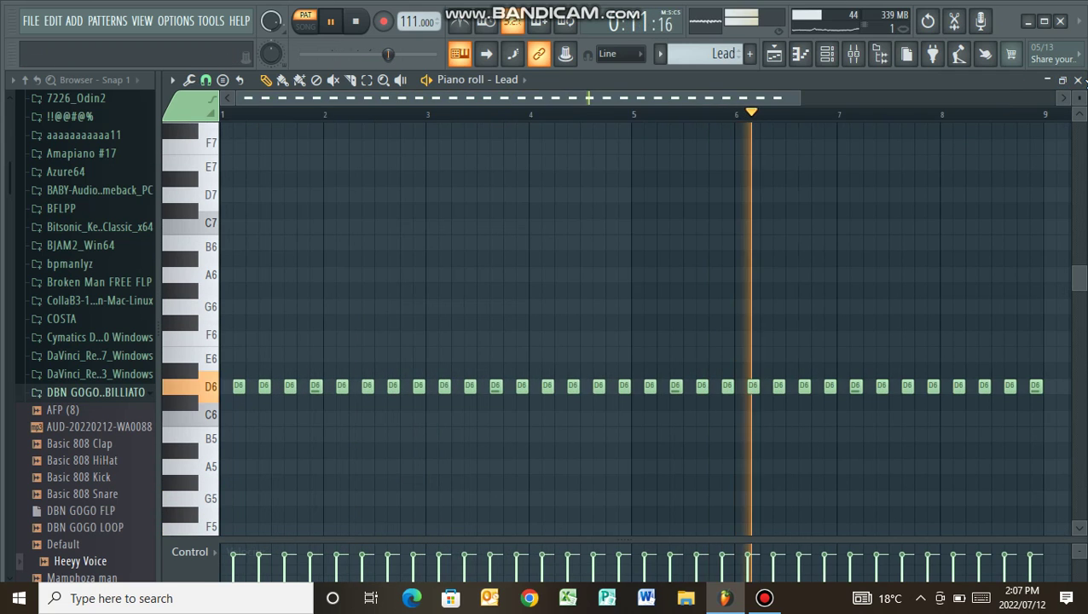
{"action": "key", "text": "Escape"}
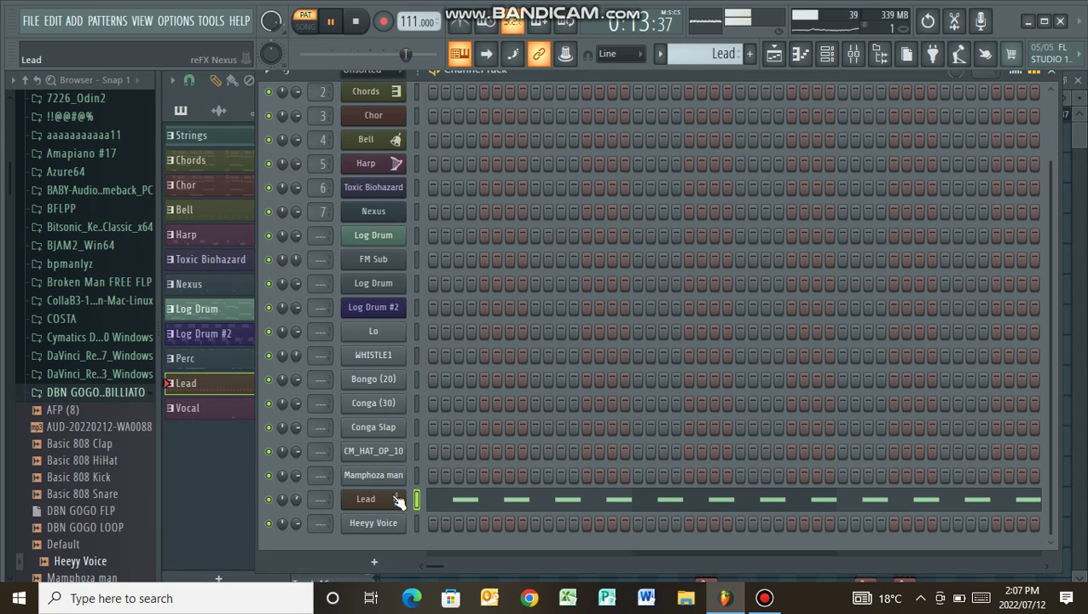
{"action": "left_click", "coordinate": [393, 502]}
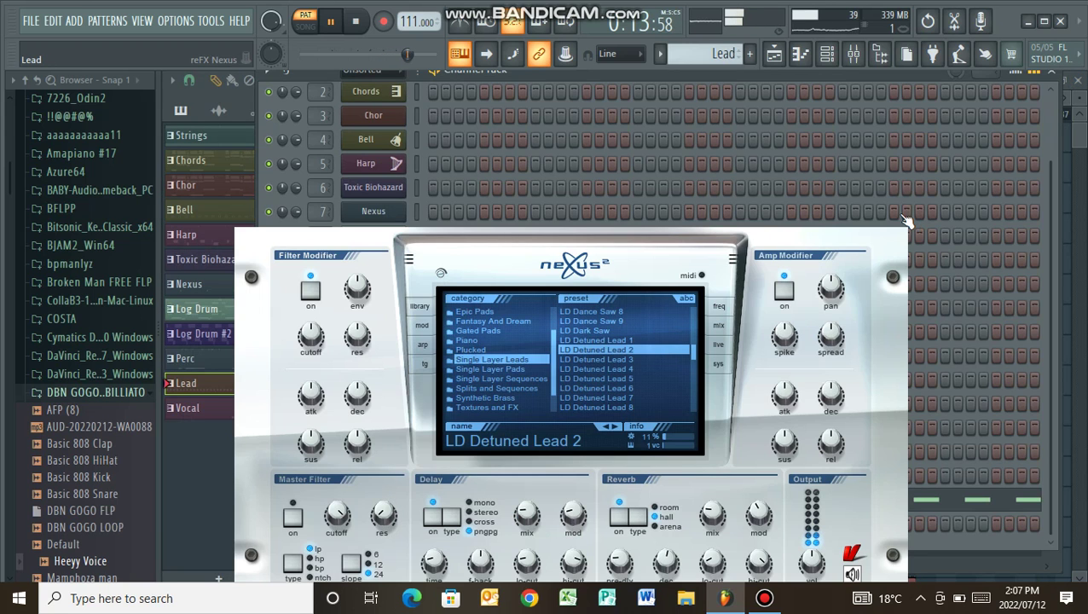
Switch to the Vocal pattern, play its Heeyy Voice step in the channel rack, and stop playback with the playlist in view.
{"action": "left_click", "coordinate": [218, 414]}
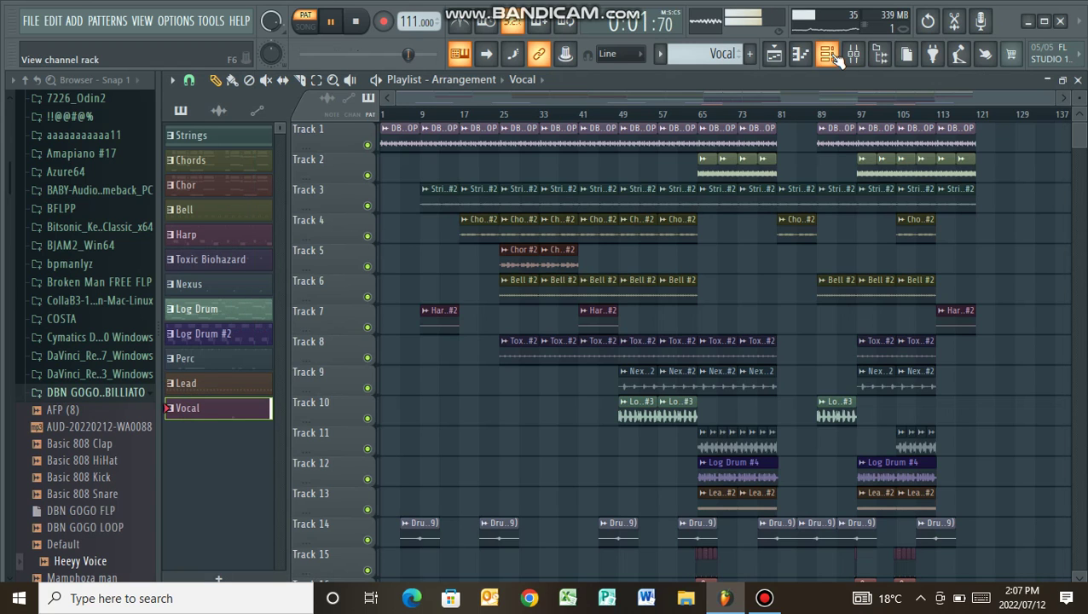
{"action": "left_click", "coordinate": [836, 54]}
{"action": "left_click", "coordinate": [772, 58]}
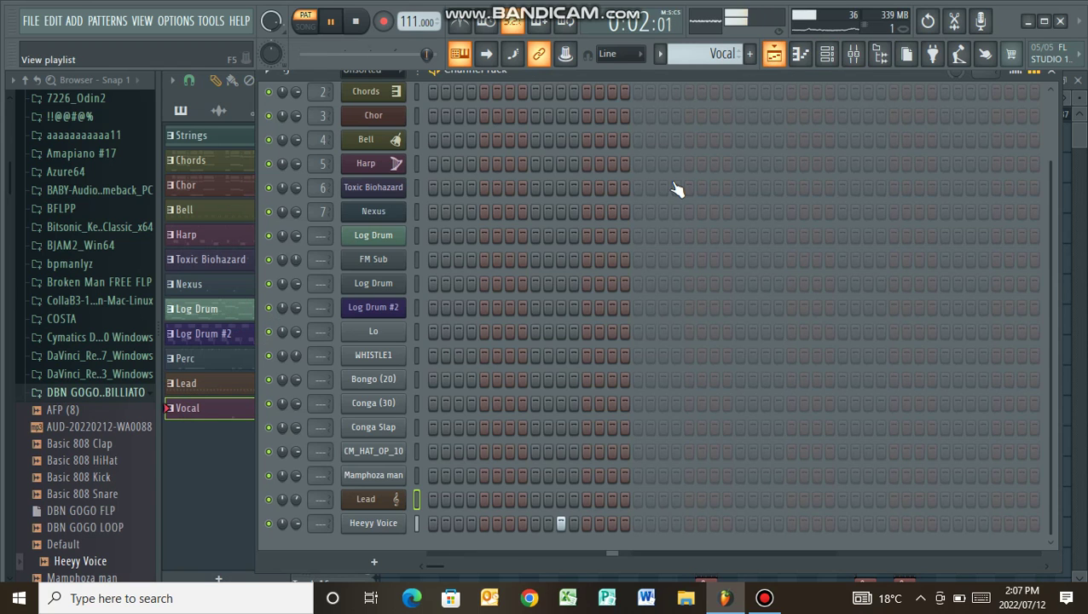
{"action": "key", "text": "space"}
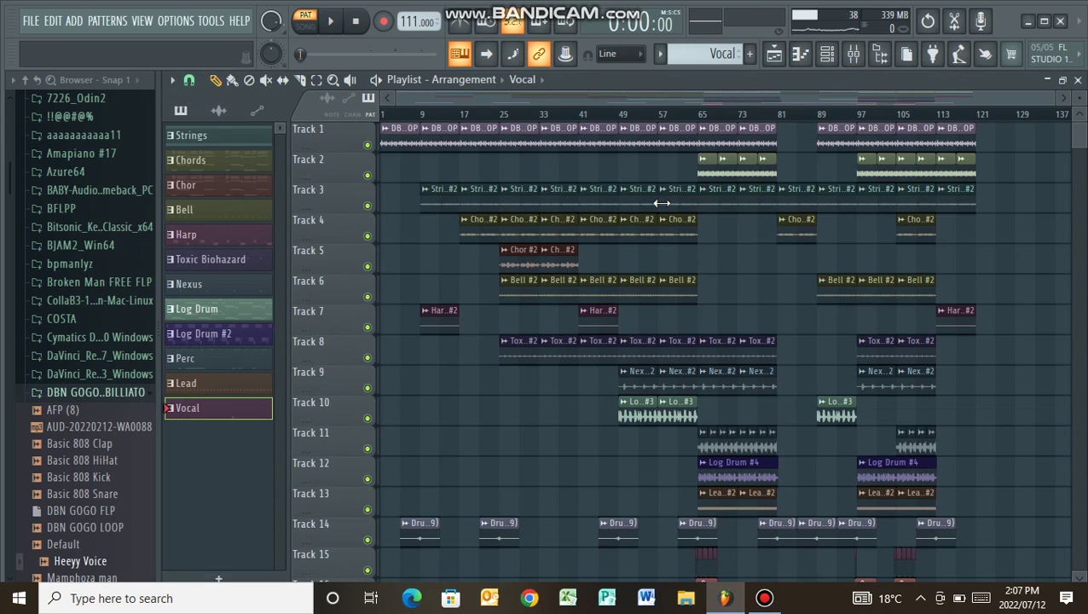
{"action": "mouse_move", "coordinate": [671, 12]}
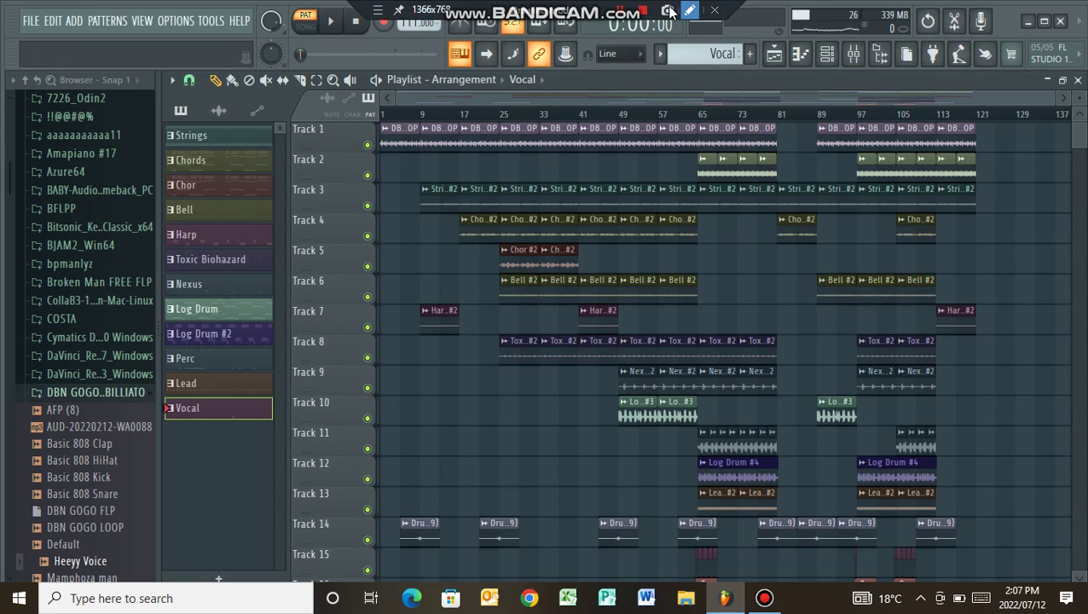